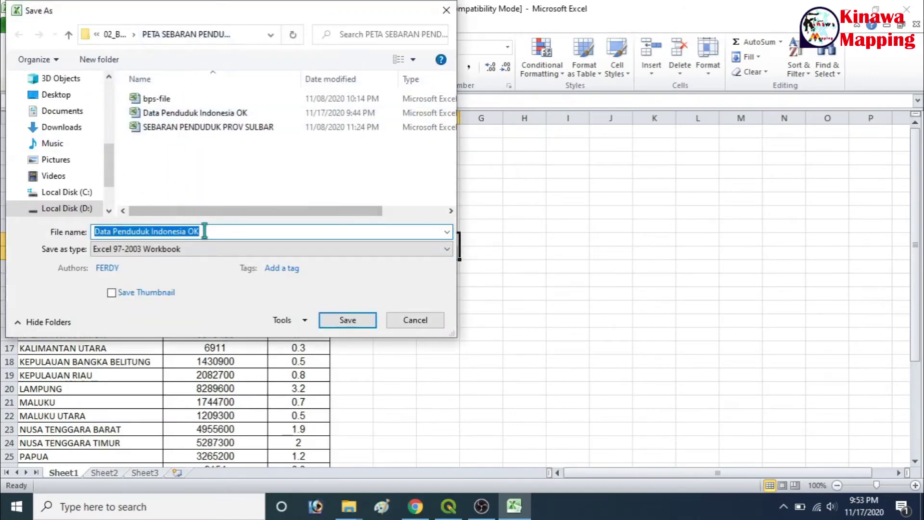
Save the population workbook in CSV (Comma delimited) format under the name Data Penduduk Indonesia OK (Csv)
{"action": "left_click", "coordinate": [204, 235]}
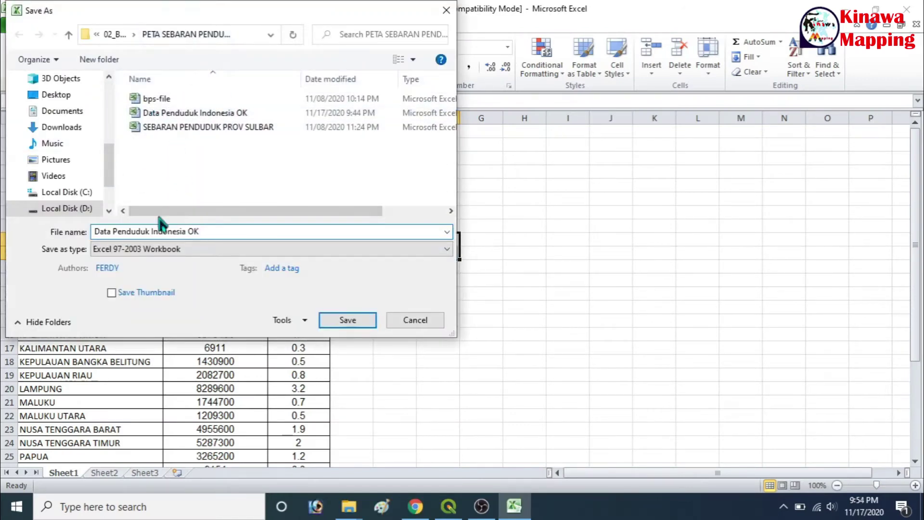
{"action": "left_click", "coordinate": [198, 249]}
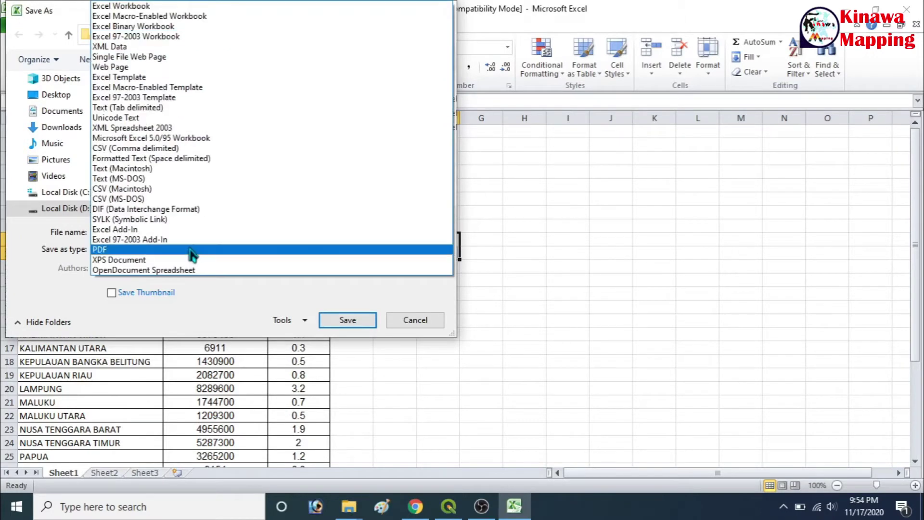
{"action": "left_click", "coordinate": [154, 149]}
{"action": "type", "text": "(Csv"}
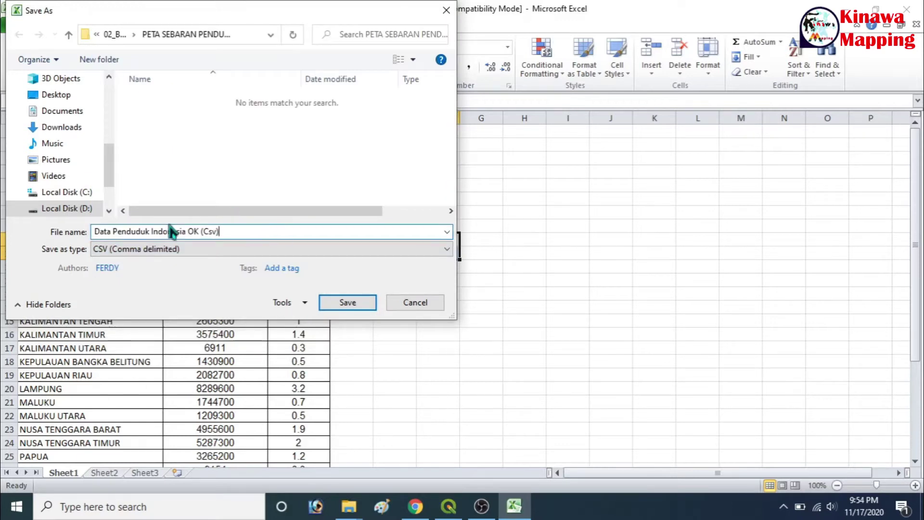
{"action": "left_click", "coordinate": [362, 306]}
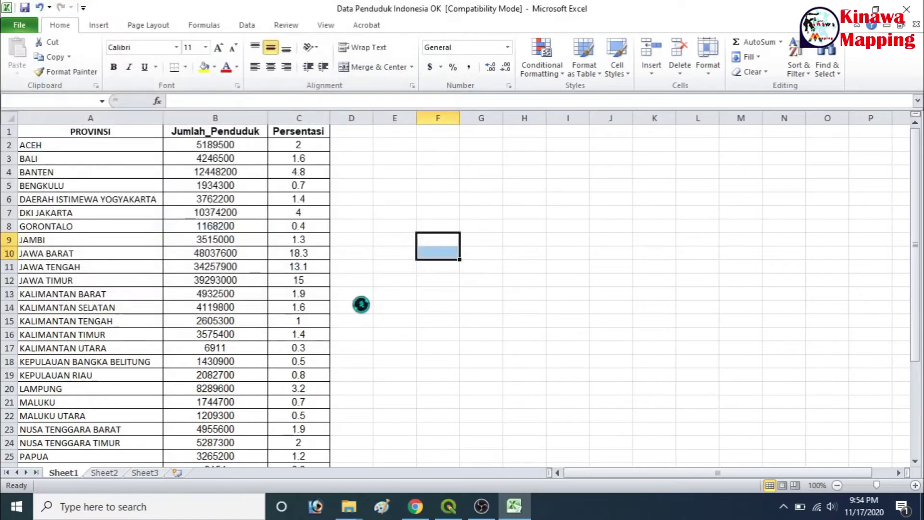
{"action": "left_click", "coordinate": [417, 300]}
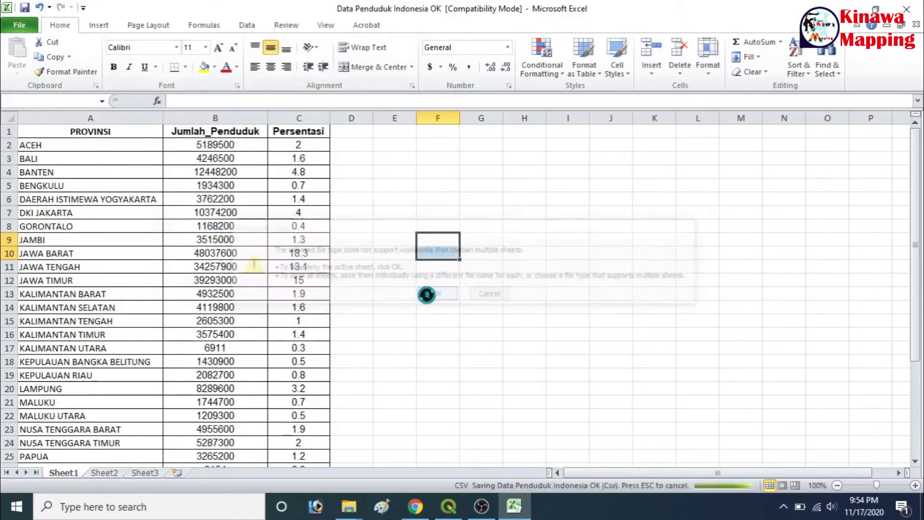
{"action": "left_click", "coordinate": [421, 300]}
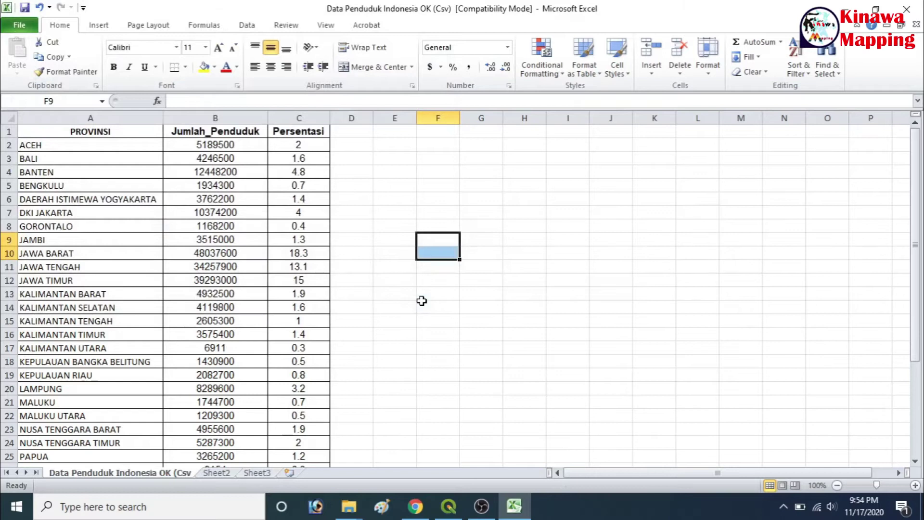
Minimize Excel and launch QGIS Desktop with a new empty project in EPSG:4326 - WGS 84
{"action": "left_click", "coordinate": [845, 9]}
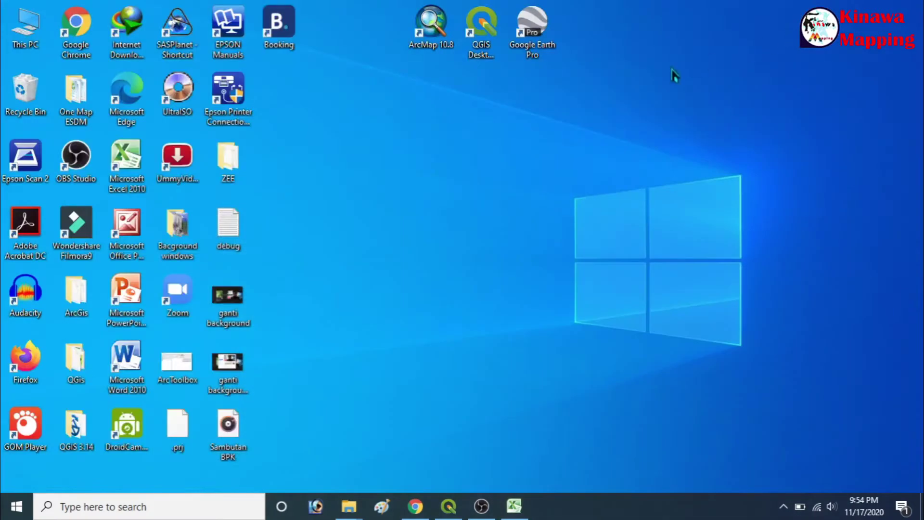
{"action": "right_click", "coordinate": [610, 94]}
{"action": "left_click", "coordinate": [659, 144]}
{"action": "left_click", "coordinate": [494, 27]}
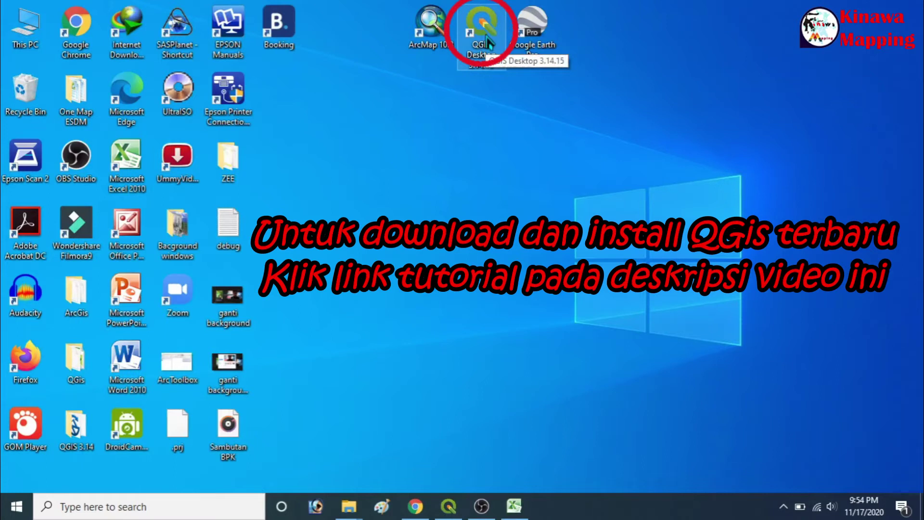
{"action": "double_click", "coordinate": [488, 42]}
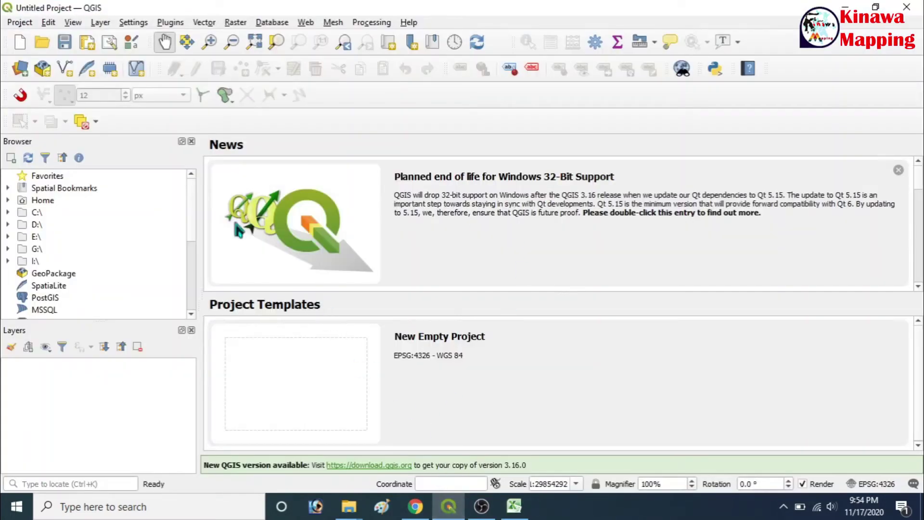
{"action": "double_click", "coordinate": [313, 364]}
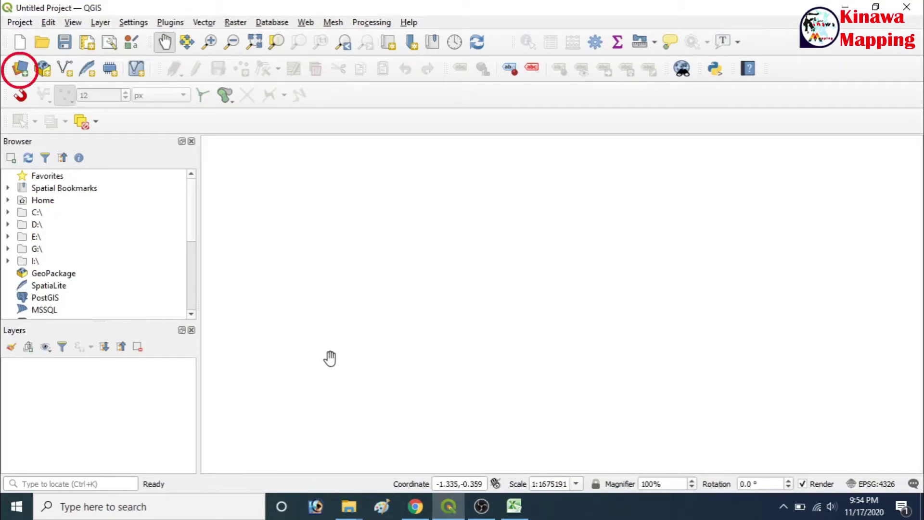
Add the Provinsi_SeIndonesia.shp shapefile from the 02_BELAJAR PETA\Administrasi folder on drive D as a vector layer
{"action": "left_click", "coordinate": [20, 70]}
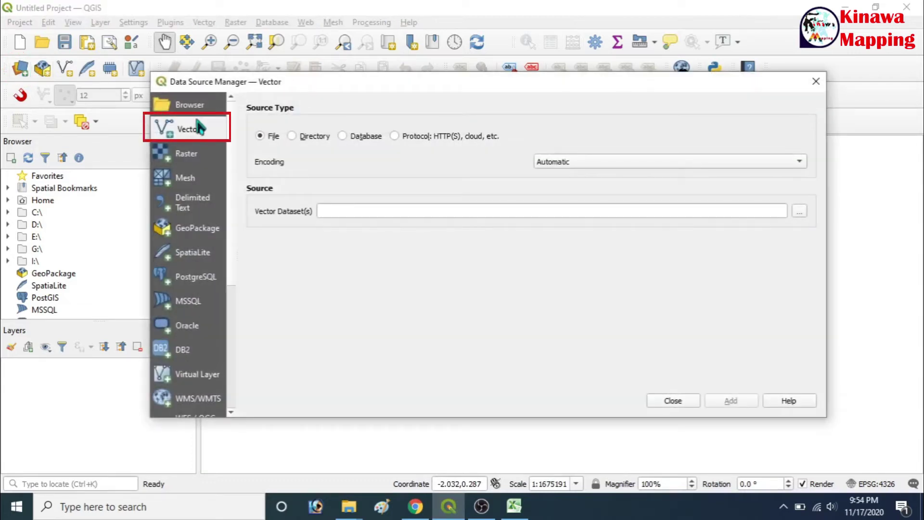
{"action": "left_click", "coordinate": [798, 213]}
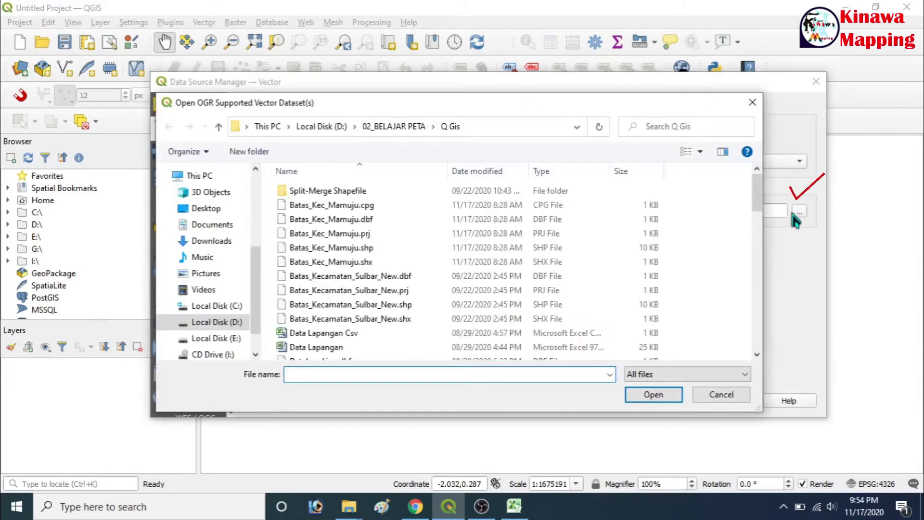
{"action": "left_click", "coordinate": [331, 125]}
{"action": "double_click", "coordinate": [311, 235]}
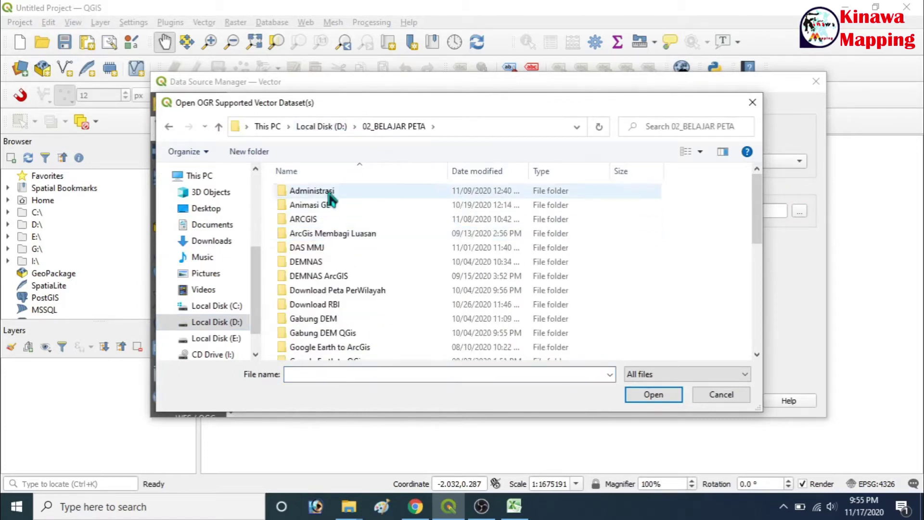
{"action": "double_click", "coordinate": [327, 192]}
{"action": "scroll", "coordinate": [351, 289], "scroll_direction": "down", "scroll_amount": 3}
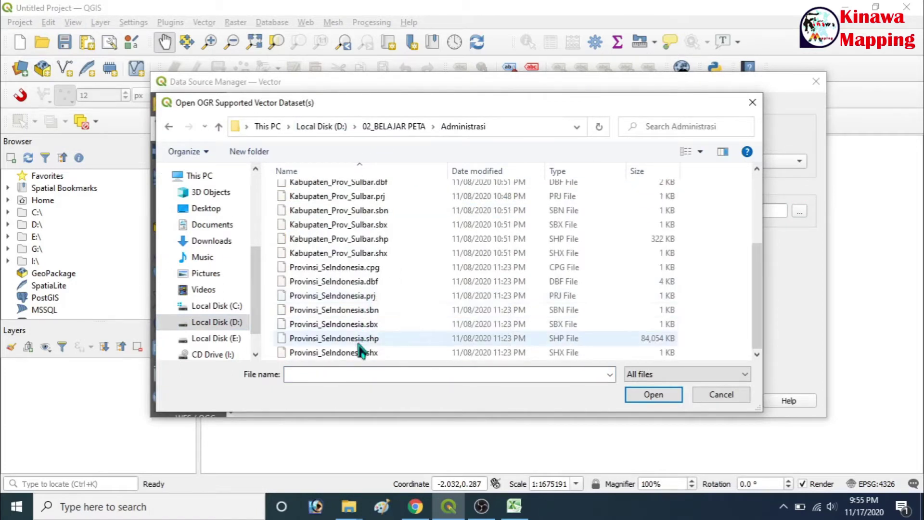
{"action": "left_click", "coordinate": [358, 343]}
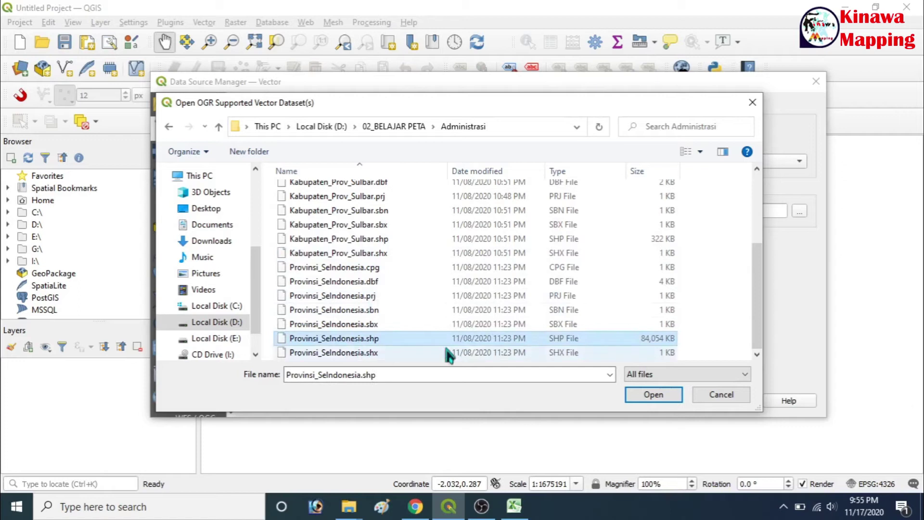
{"action": "left_click", "coordinate": [654, 396]}
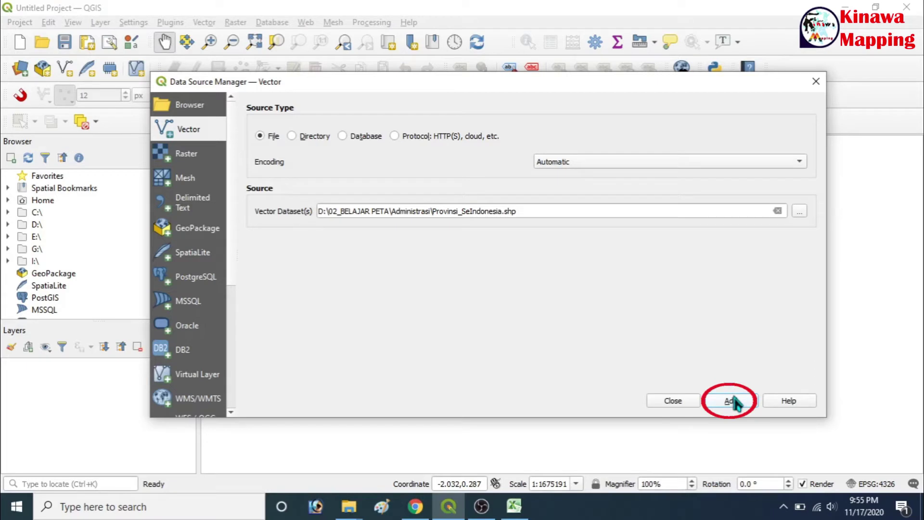
{"action": "left_click", "coordinate": [734, 400]}
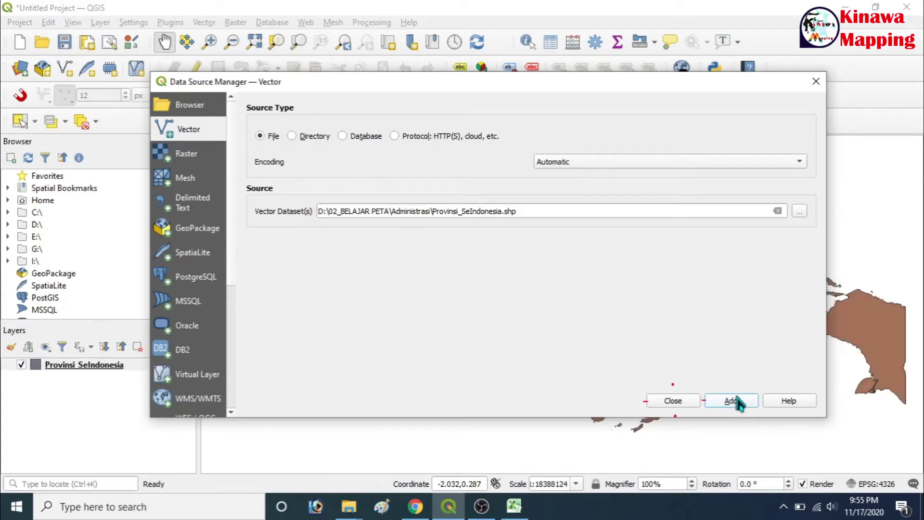
{"action": "left_click", "coordinate": [695, 402]}
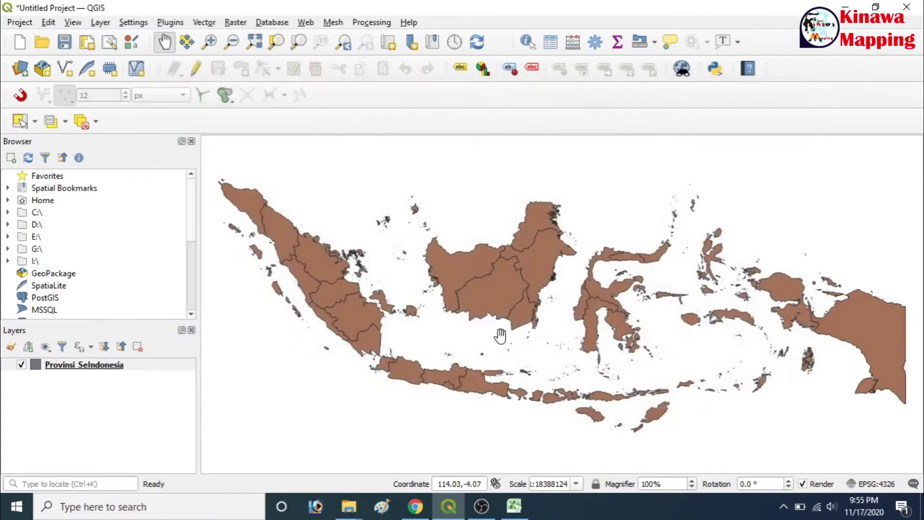
Choose Data Penduduk Indonesia OK (Csv).csv from the PETA SEBARAN PENDUDUK folder as the source for a delimited text layer
{"action": "left_click", "coordinate": [24, 72]}
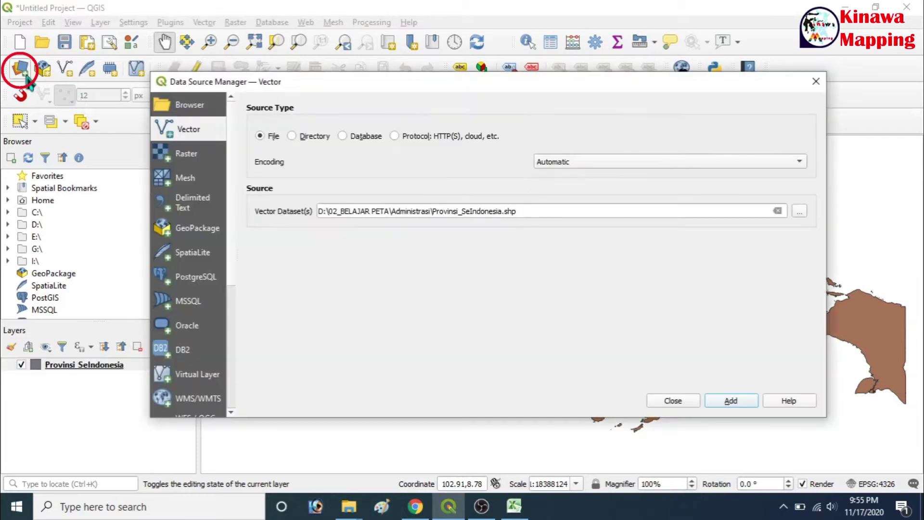
{"action": "left_click", "coordinate": [204, 212]}
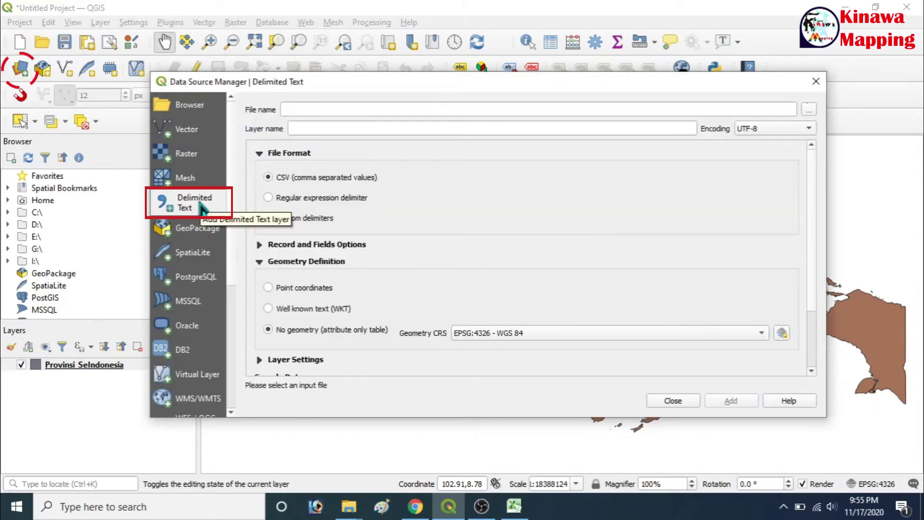
{"action": "left_click", "coordinate": [809, 111]}
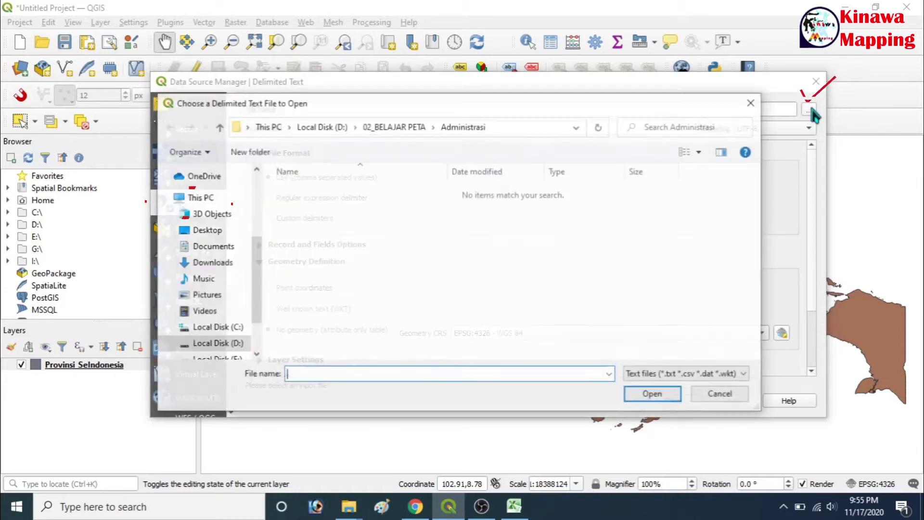
{"action": "left_click", "coordinate": [397, 128]}
{"action": "scroll", "coordinate": [358, 258], "scroll_direction": "down", "scroll_amount": 1}
{"action": "scroll", "coordinate": [358, 258], "scroll_direction": "down", "scroll_amount": 2}
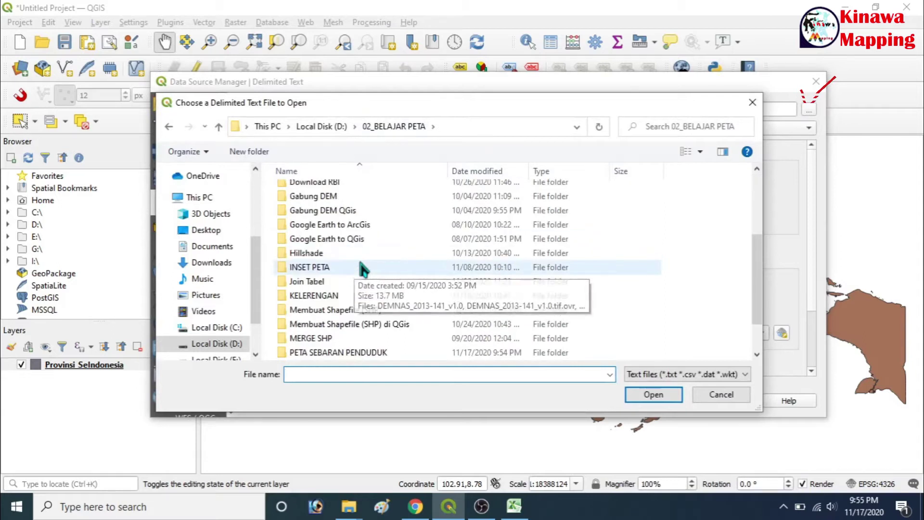
{"action": "double_click", "coordinate": [383, 354]}
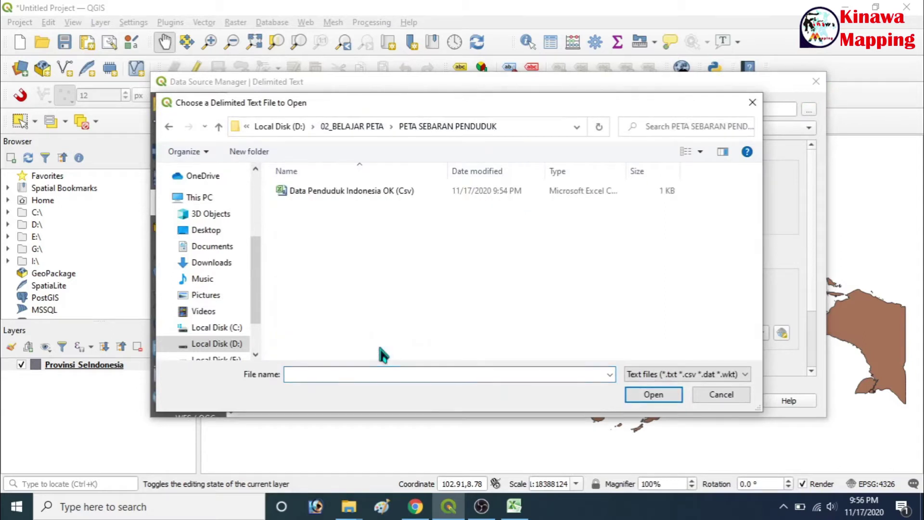
{"action": "left_click", "coordinate": [417, 189]}
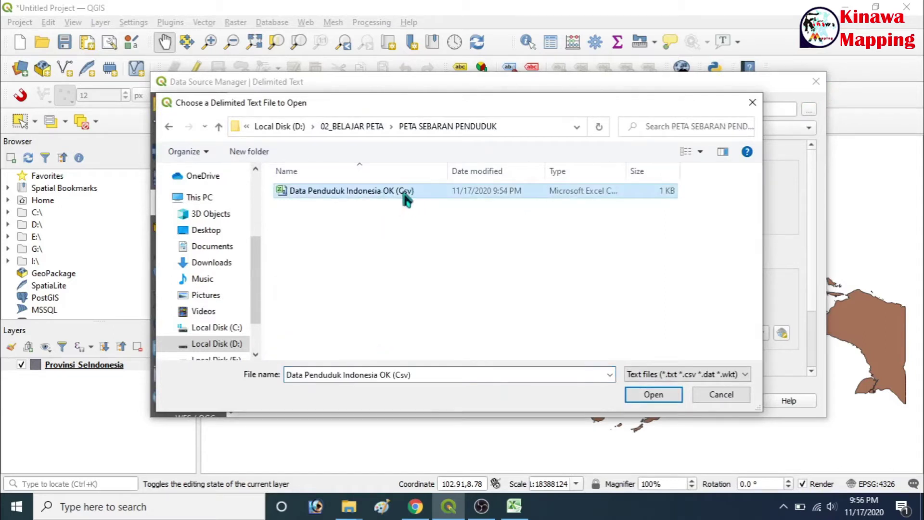
{"action": "left_click", "coordinate": [650, 399]}
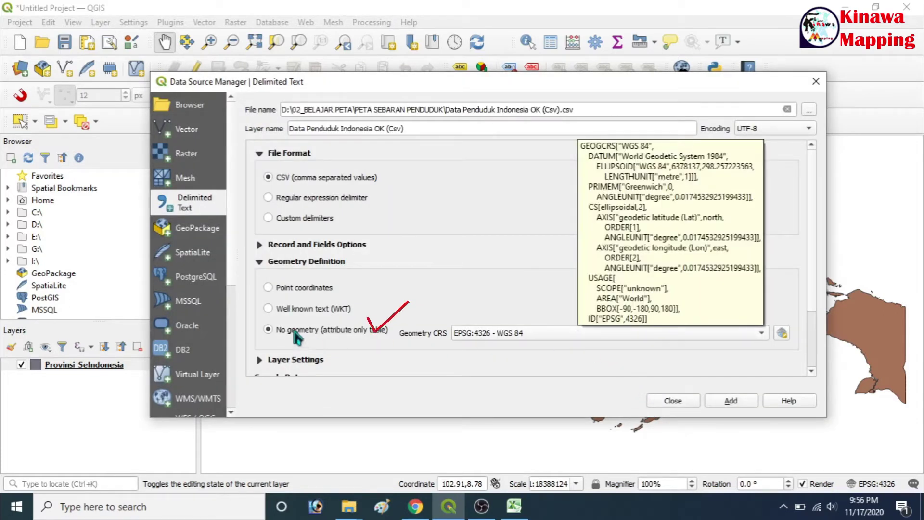
Set the CSV's geometry definition to No geometry (attribute only table) and add it to the project
{"action": "left_click", "coordinate": [268, 308]}
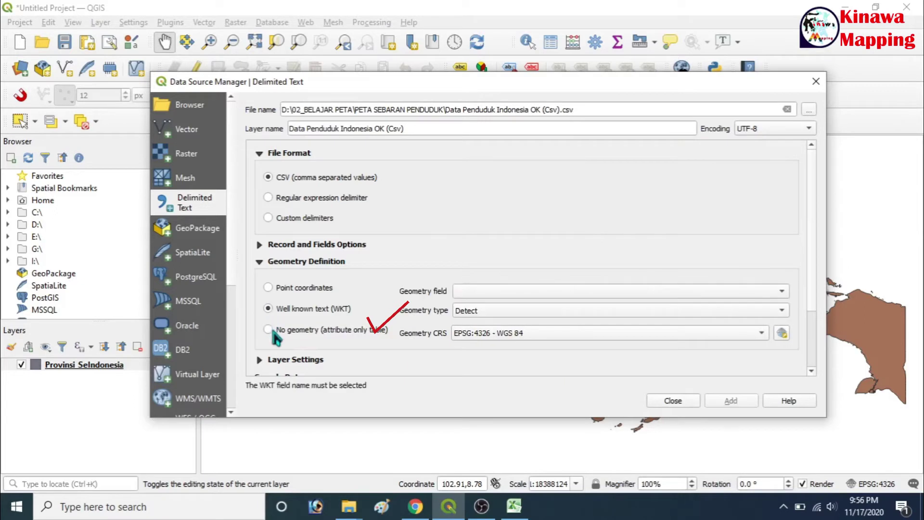
{"action": "left_click", "coordinate": [269, 330]}
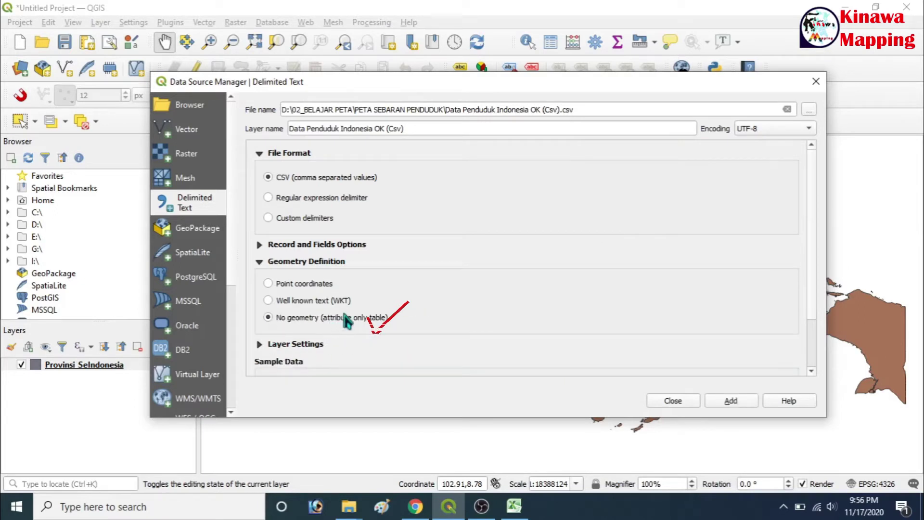
{"action": "scroll", "coordinate": [606, 294], "scroll_direction": "down", "scroll_amount": 3}
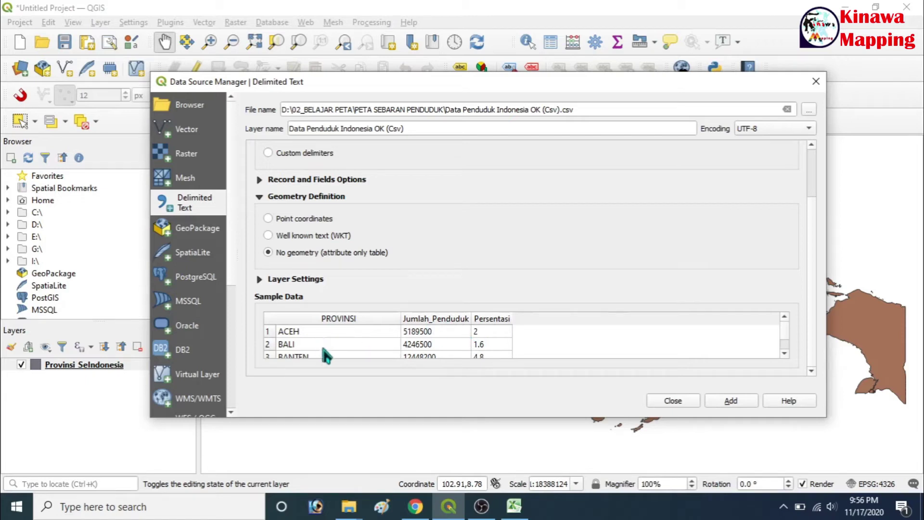
{"action": "left_click", "coordinate": [727, 402]}
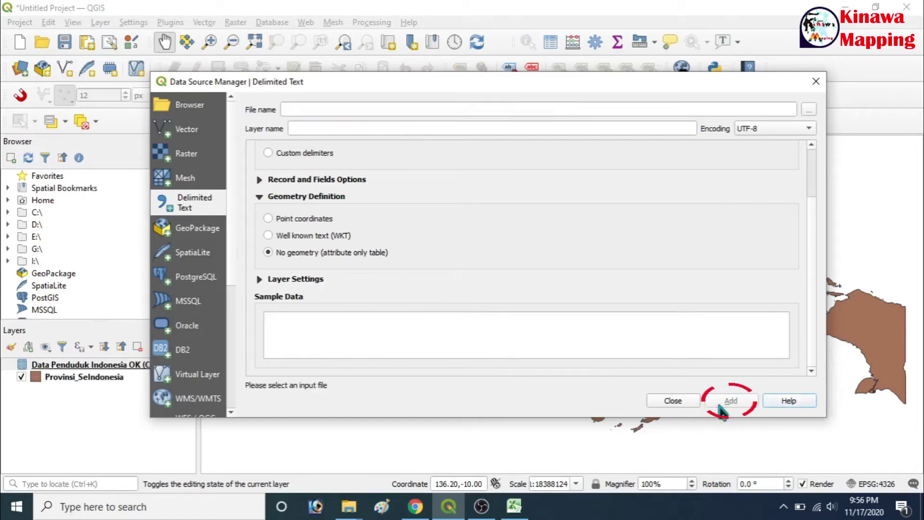
{"action": "left_click", "coordinate": [672, 401]}
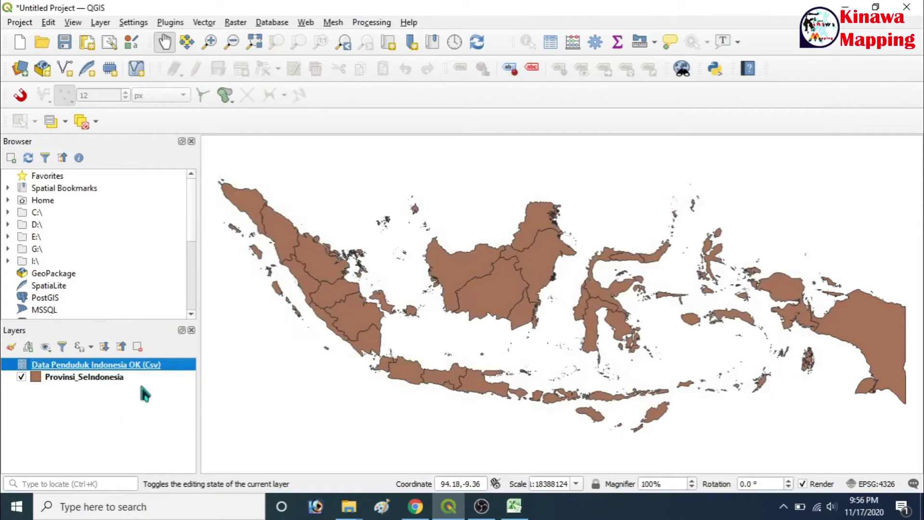
Open the Provinsi_SeIndonesia layer's attribute table and enlarge its window to examine the PROVINSI field and more rows
{"action": "right_click", "coordinate": [69, 379]}
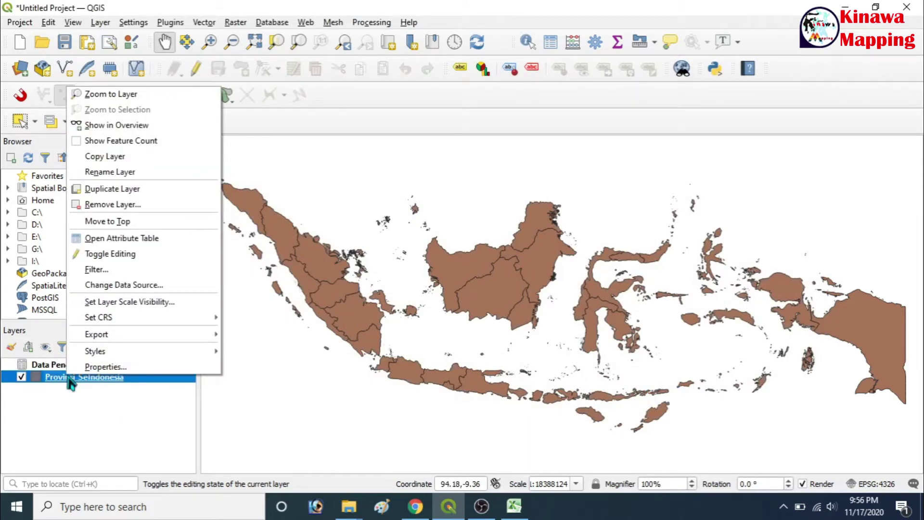
{"action": "left_click", "coordinate": [130, 237]}
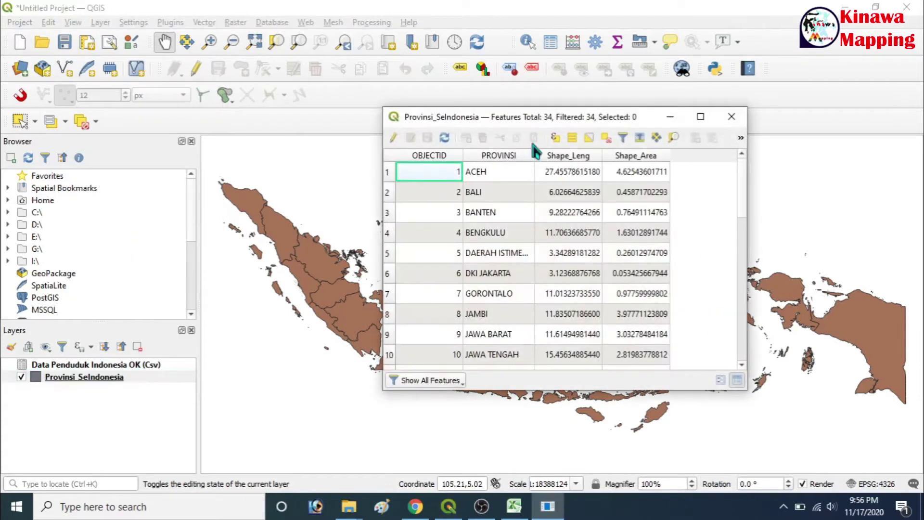
{"action": "left_click_drag", "start_coordinate": [592, 117], "coordinate": [285, 80]}
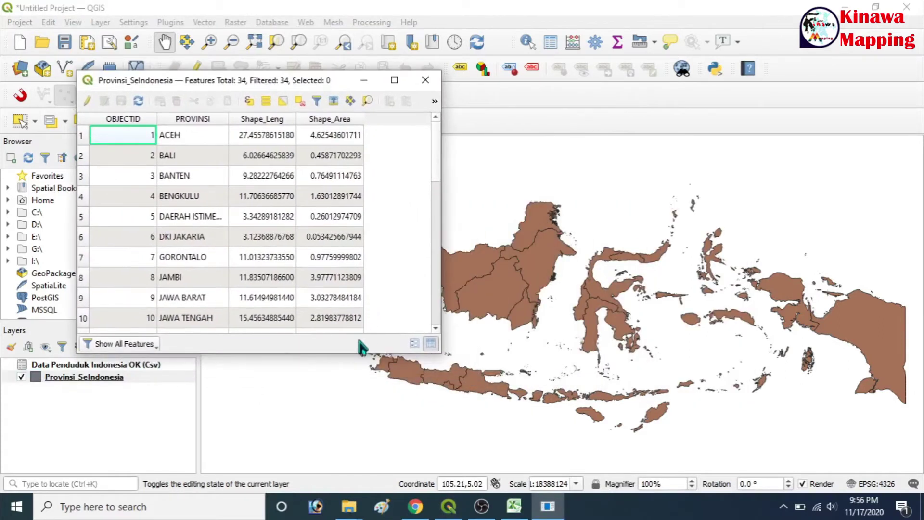
{"action": "left_click_drag", "start_coordinate": [361, 354], "coordinate": [368, 449]}
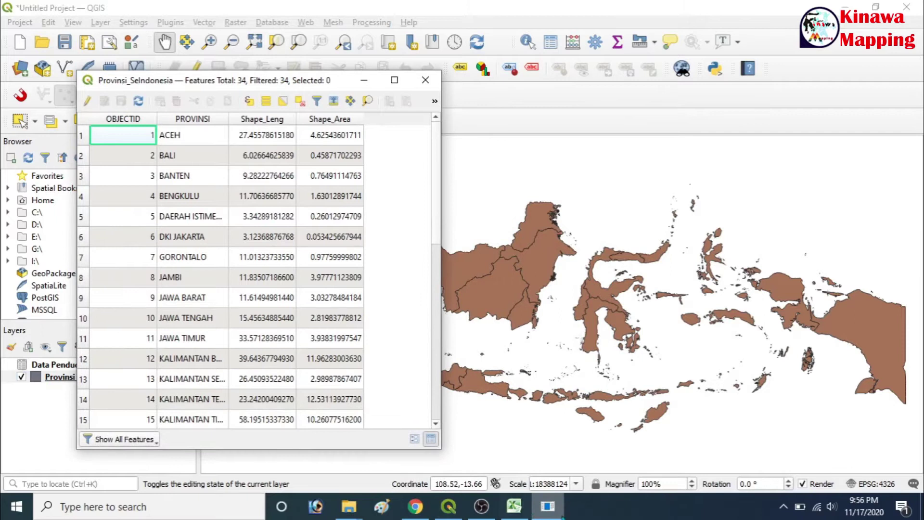
Switch to the Excel population workbook, place it beside QGIS, and compare its PROVINSI column with the PROVINSI field in the Provinsi_SeIndonesia attribute table
{"action": "left_click", "coordinate": [528, 516]}
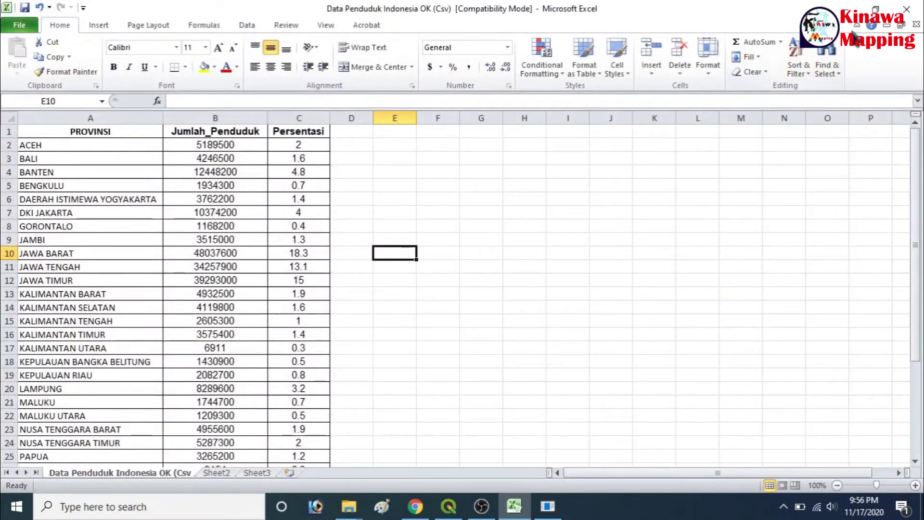
{"action": "left_click", "coordinate": [875, 7]}
{"action": "left_click_drag", "start_coordinate": [644, 16], "coordinate": [658, 18]}
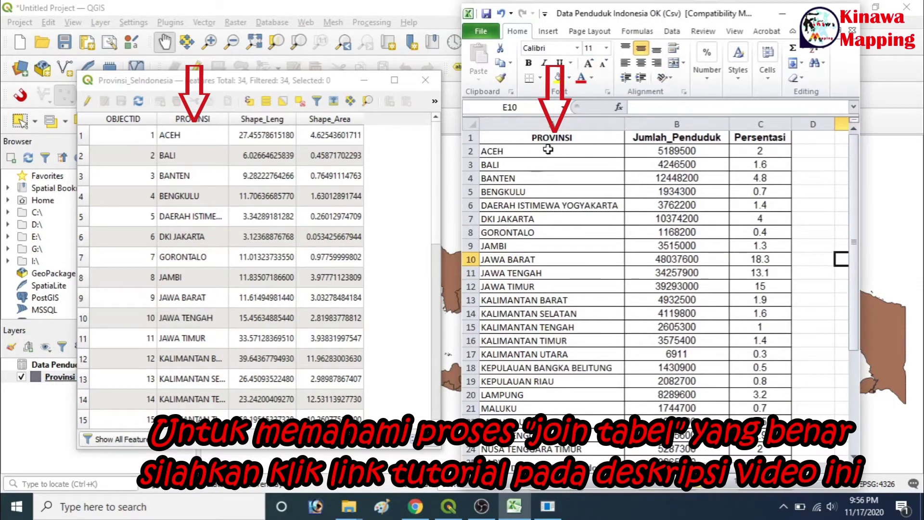
{"action": "left_click", "coordinate": [191, 121]}
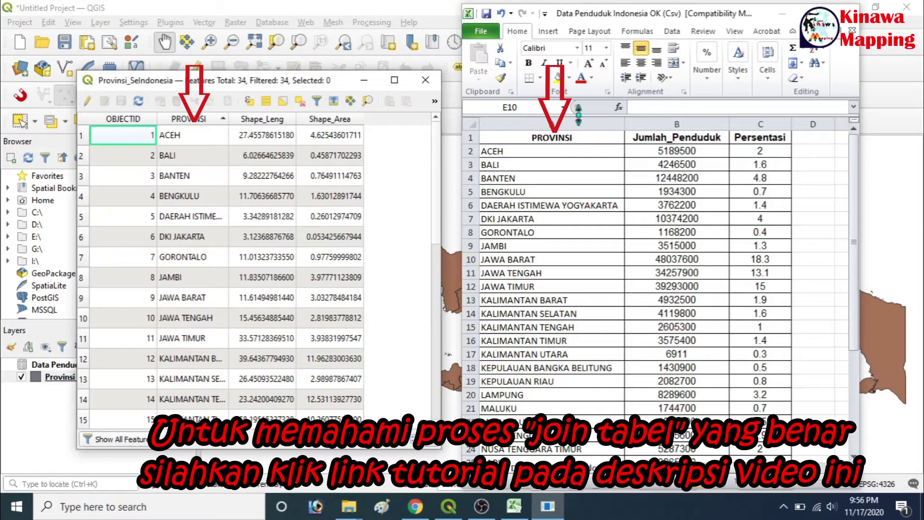
{"action": "left_click", "coordinate": [544, 142]}
{"action": "key", "text": "ctrl+shift+Down"}
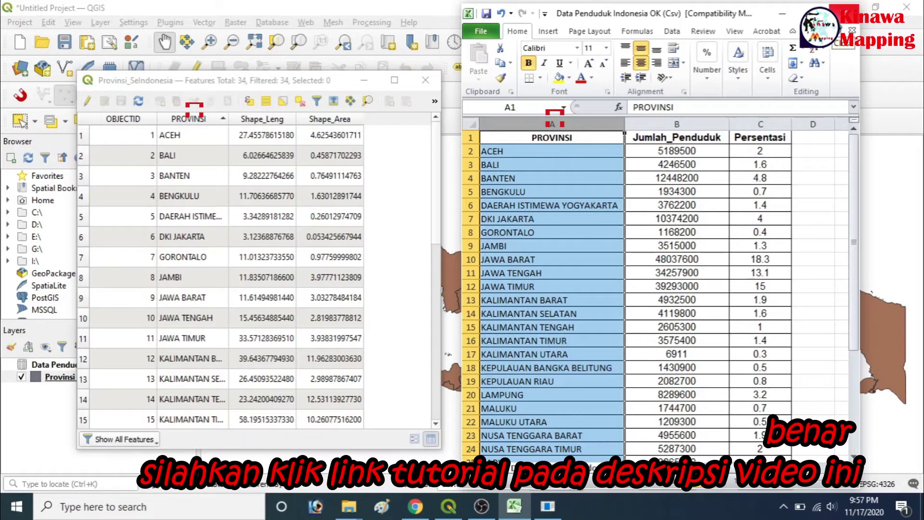
{"action": "left_click", "coordinate": [425, 95]}
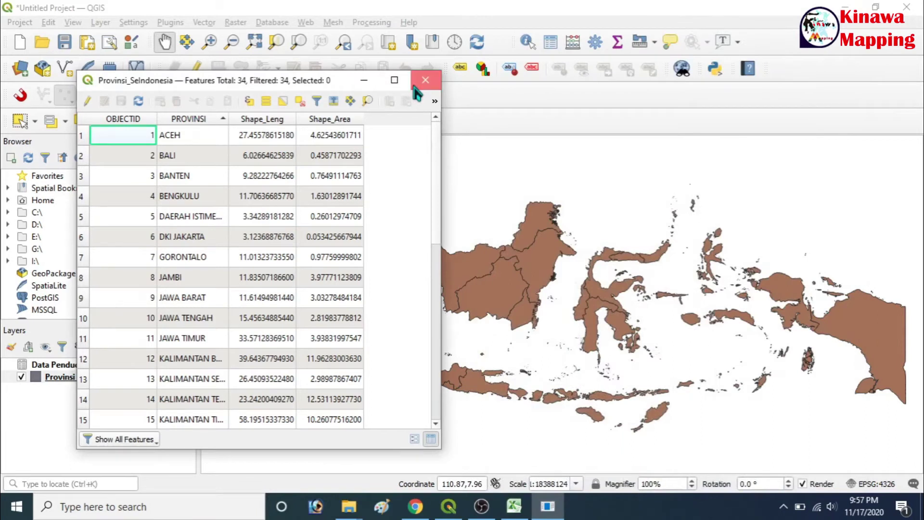
{"action": "left_click", "coordinate": [425, 80]}
Join the Data Penduduk Indonesia OK (Csv) table to the Provinsi_SeIndonesia layer, using PROVINSI as both the join field and target field
{"action": "right_click", "coordinate": [98, 378]}
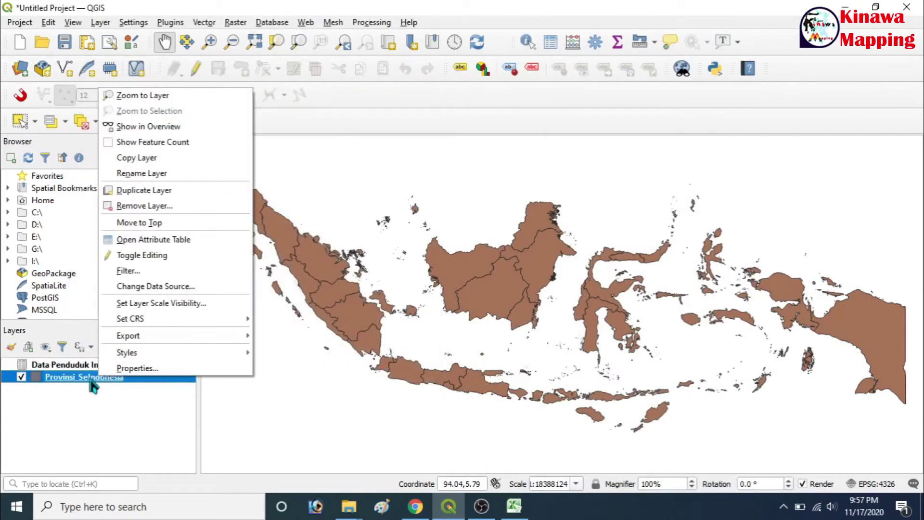
{"action": "left_click", "coordinate": [117, 369]}
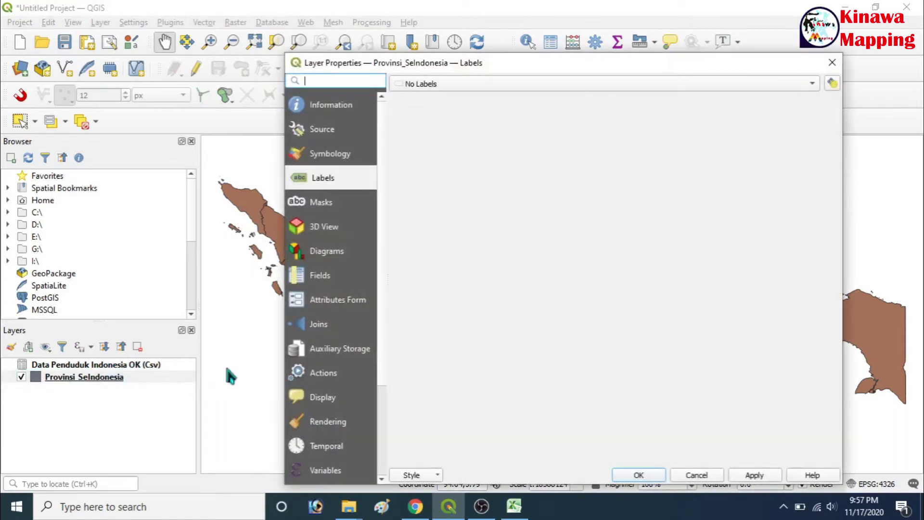
{"action": "left_click", "coordinate": [327, 324]}
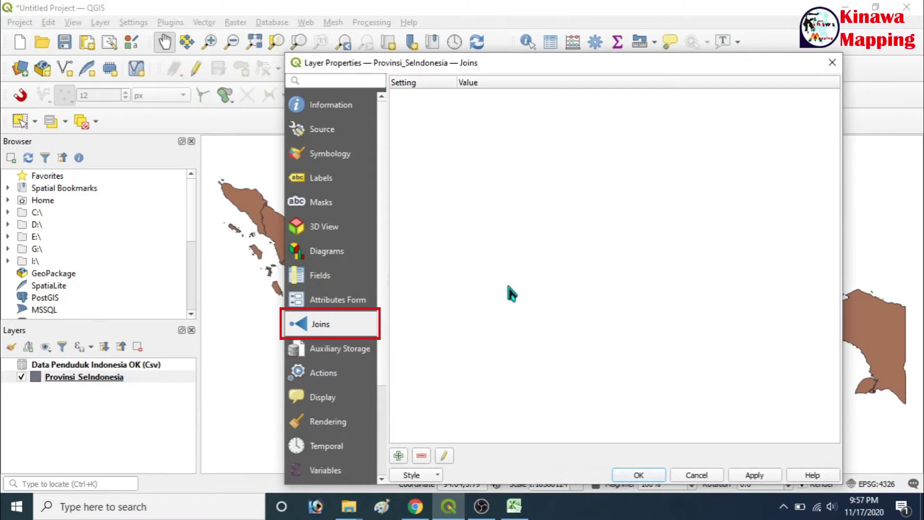
{"action": "left_click", "coordinate": [398, 455]}
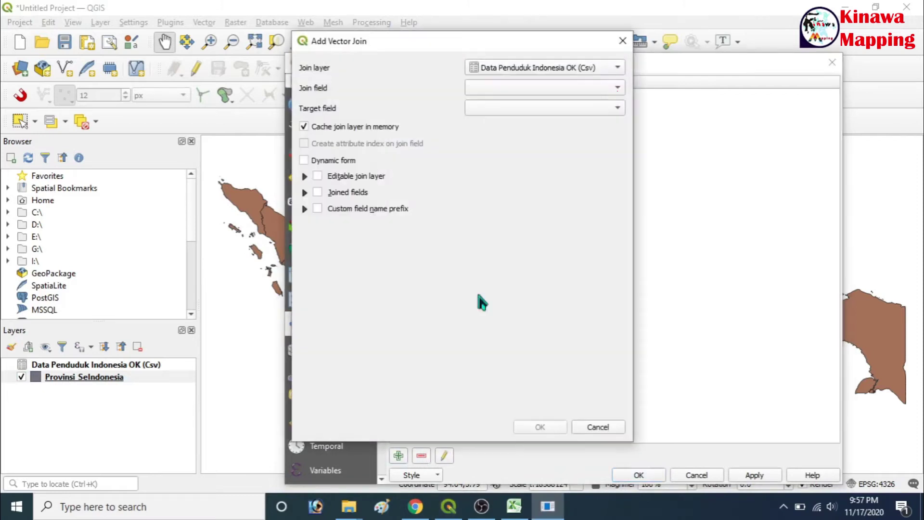
{"action": "left_click", "coordinate": [578, 84]}
{"action": "left_click", "coordinate": [553, 87]}
{"action": "left_click", "coordinate": [559, 109]}
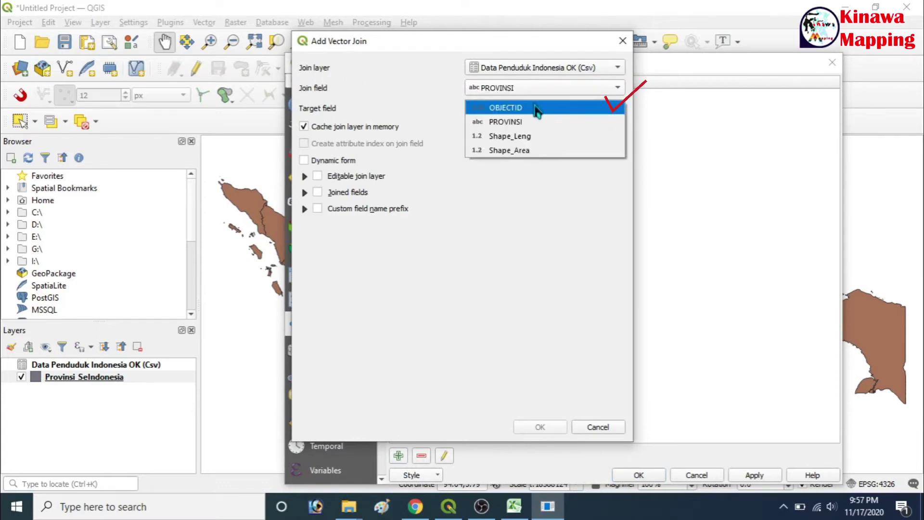
{"action": "left_click", "coordinate": [518, 123]}
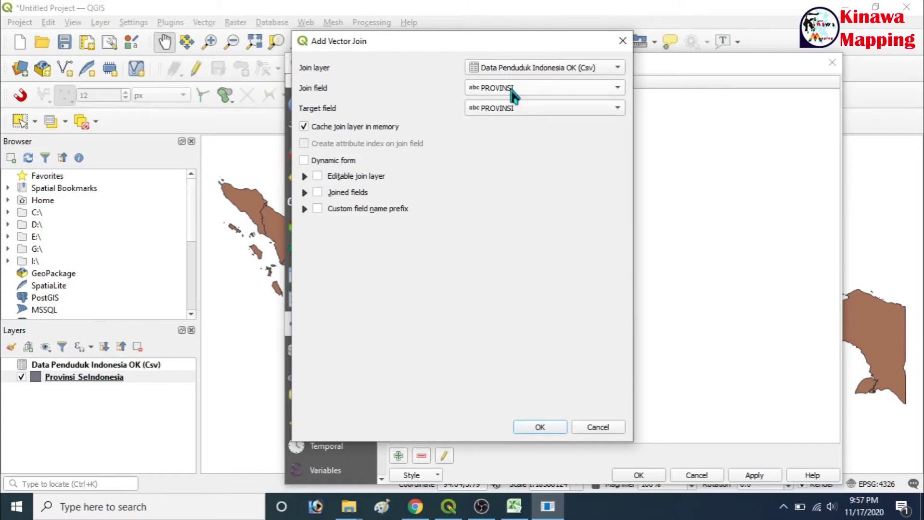
{"action": "left_click", "coordinate": [554, 423]}
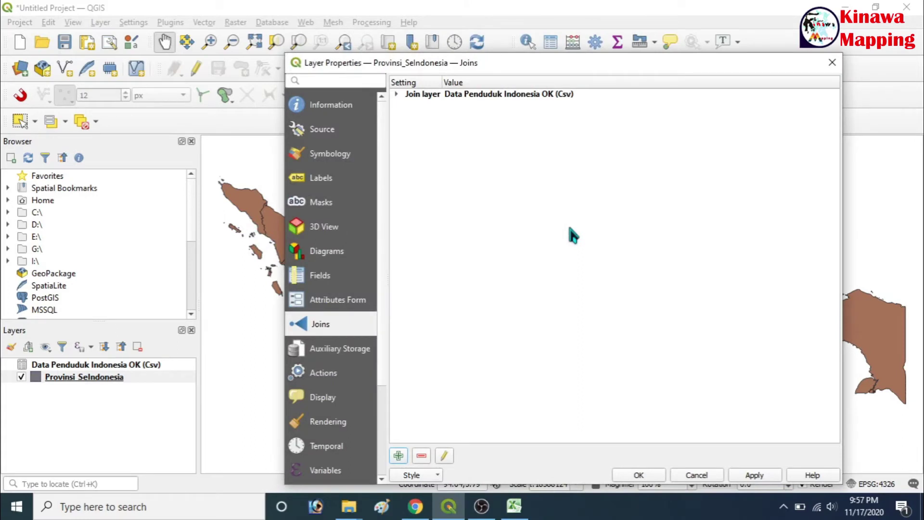
{"action": "left_click", "coordinate": [754, 475]}
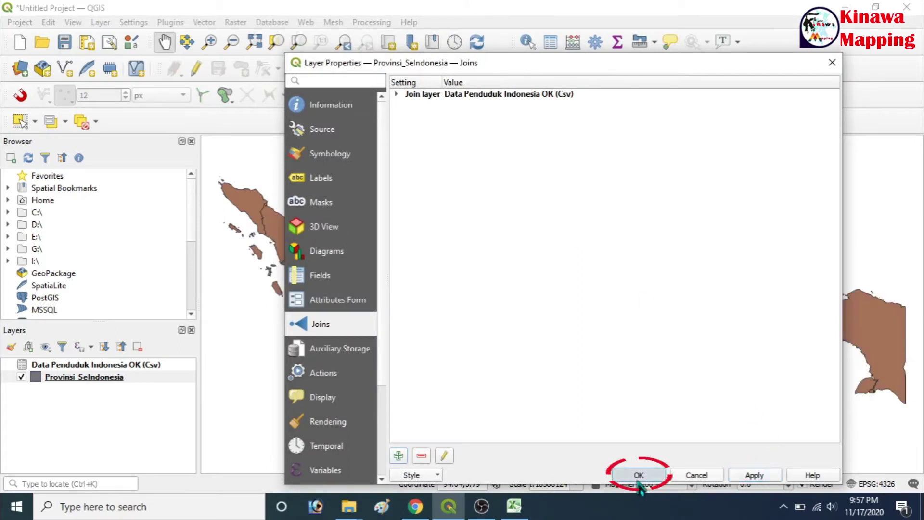
{"action": "left_click", "coordinate": [638, 474]}
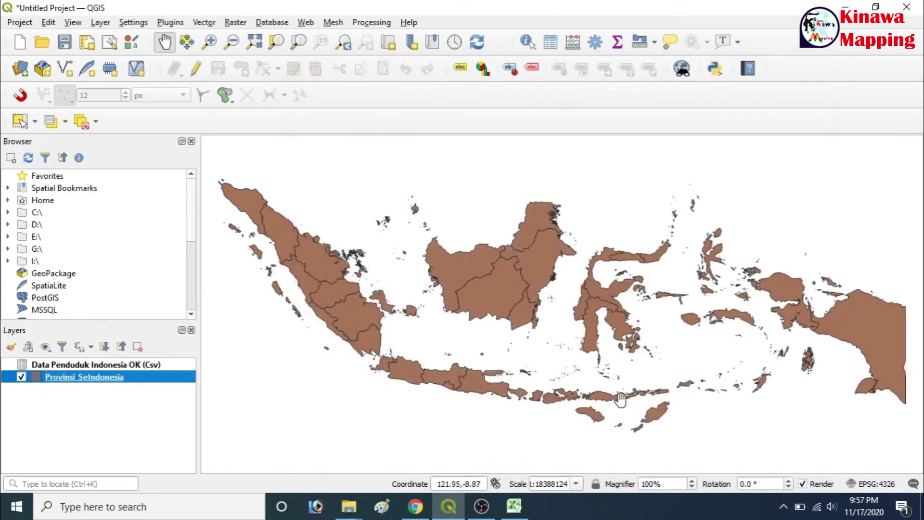
Open the Provinsi_SeIndonesia attribute table, widen its window to check the joined Jumlah_Penduduk and Persentasi columns, and close it
{"action": "right_click", "coordinate": [116, 389]}
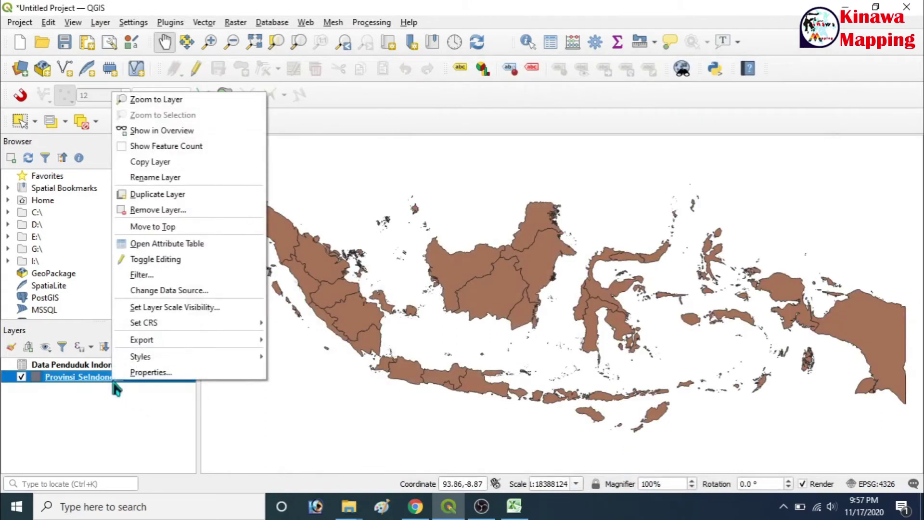
{"action": "left_click", "coordinate": [179, 245]}
{"action": "left_click_drag", "start_coordinate": [443, 194], "coordinate": [783, 193]}
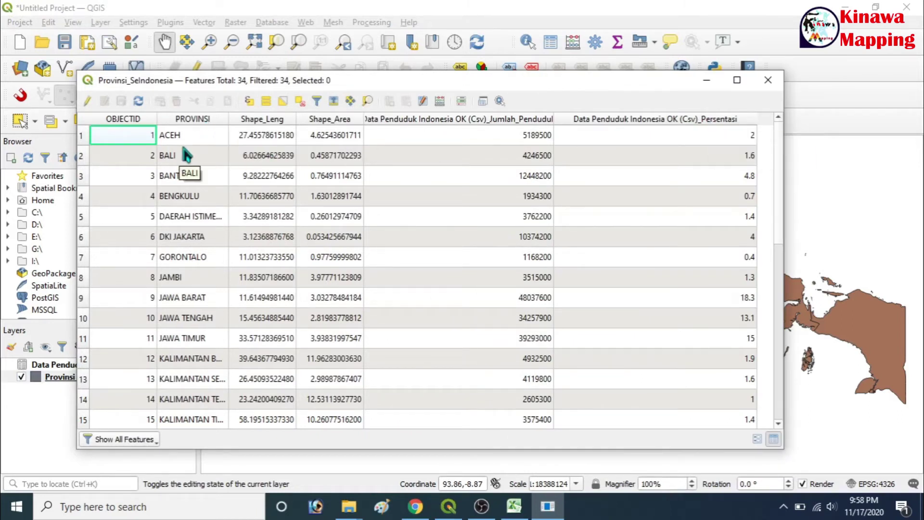
{"action": "left_click", "coordinate": [767, 80]}
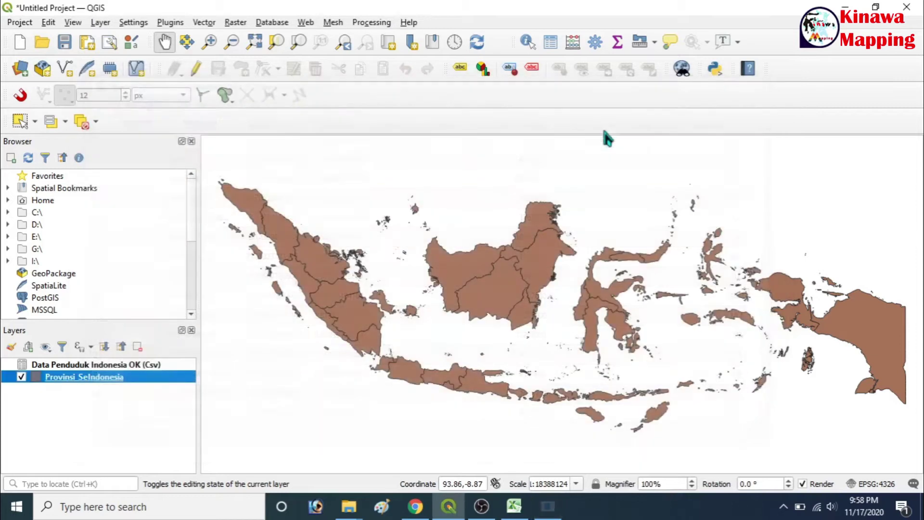
Start exporting the Provinsi_SeIndonesia layer as an ESRI Shapefile and choose the 02_BELAJAR PETA\PETA SEBARAN PENDUDUK folder as the destination
{"action": "right_click", "coordinate": [110, 384]}
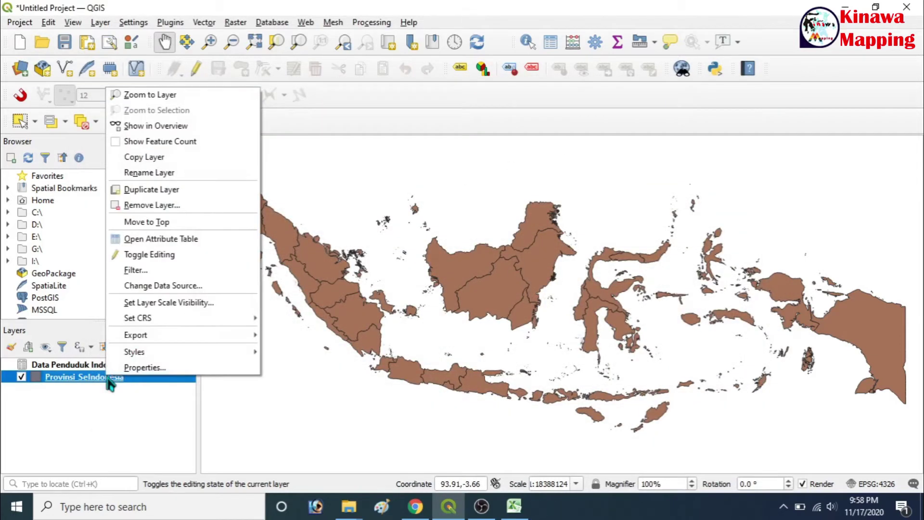
{"action": "mouse_move", "coordinate": [250, 342]}
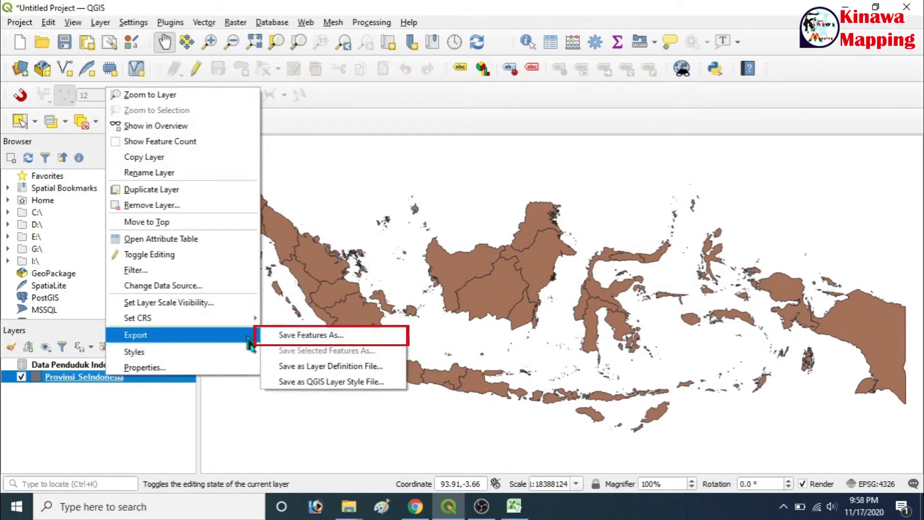
{"action": "left_click", "coordinate": [285, 339]}
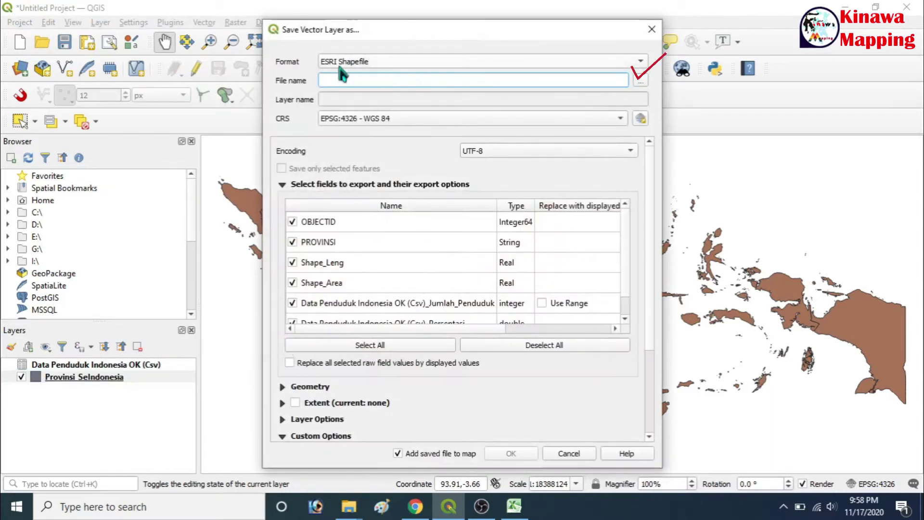
{"action": "left_click", "coordinate": [641, 80]}
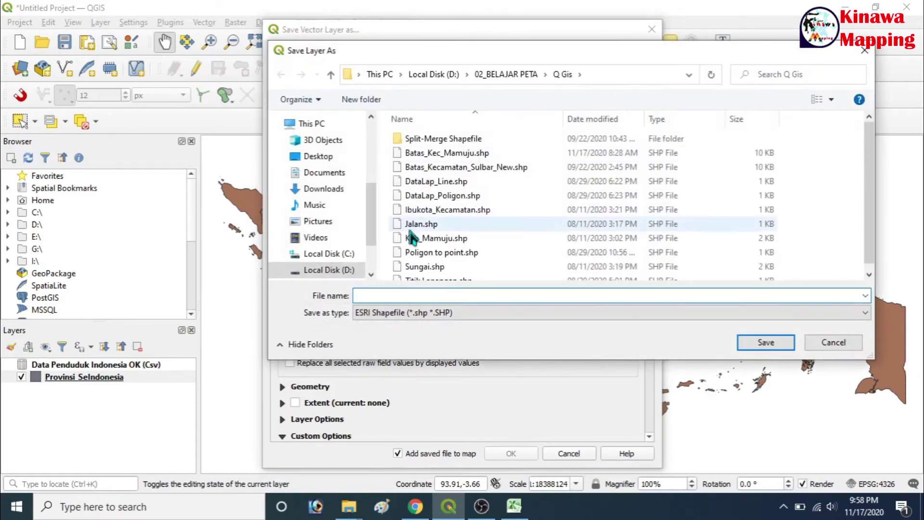
{"action": "left_click", "coordinate": [505, 74]}
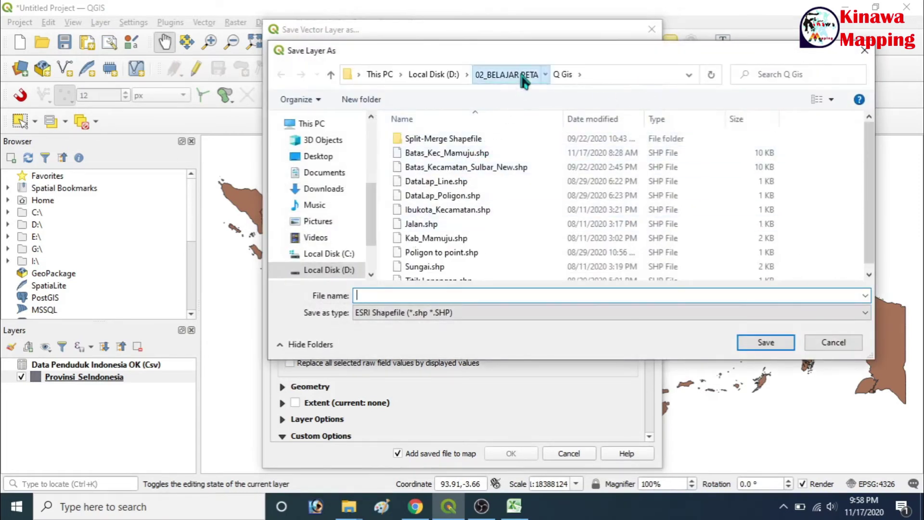
{"action": "scroll", "coordinate": [486, 185], "scroll_direction": "down", "scroll_amount": 5}
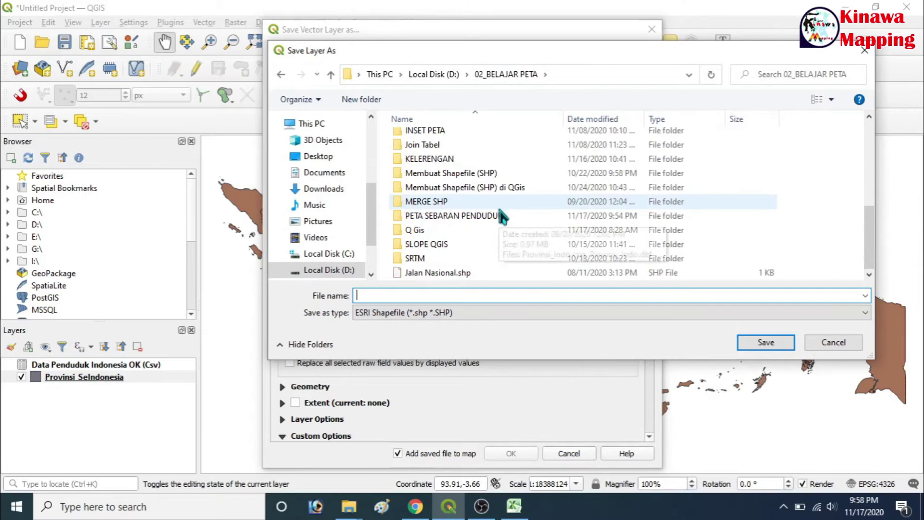
{"action": "left_click", "coordinate": [502, 216]}
{"action": "double_click", "coordinate": [502, 217]}
Name the shapefile Sebaran_Penduduk_Indonesia_QGis, based on the existing Sebaran_Penduduk_Indonesia.shp name, and export it with EPSG:4326 - WGS 84, adding it to the map
{"action": "left_click", "coordinate": [465, 138]}
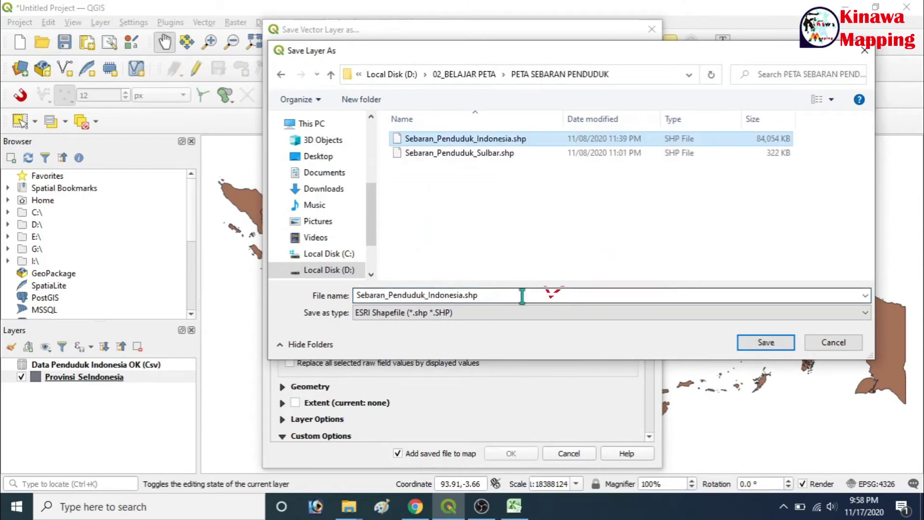
{"action": "left_click", "coordinate": [542, 298]}
{"action": "left_click", "coordinate": [542, 298]}
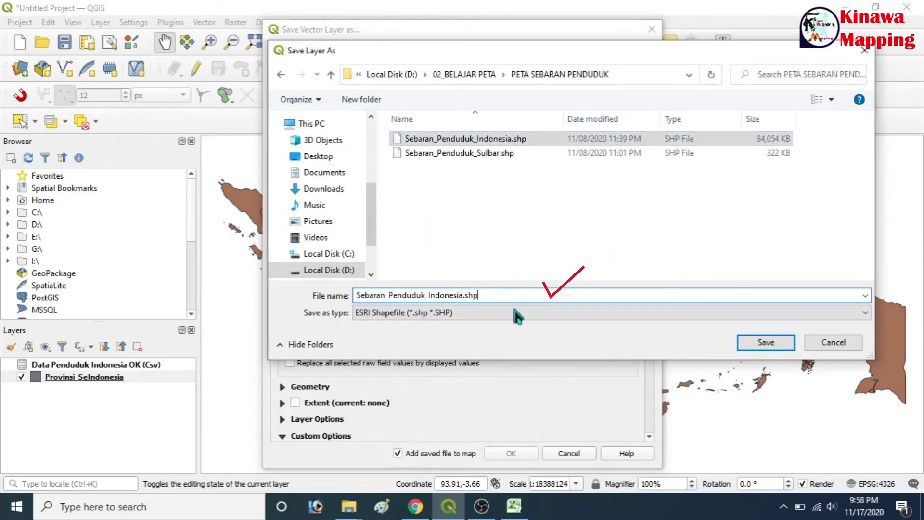
{"action": "key", "text": "BackSpace"}
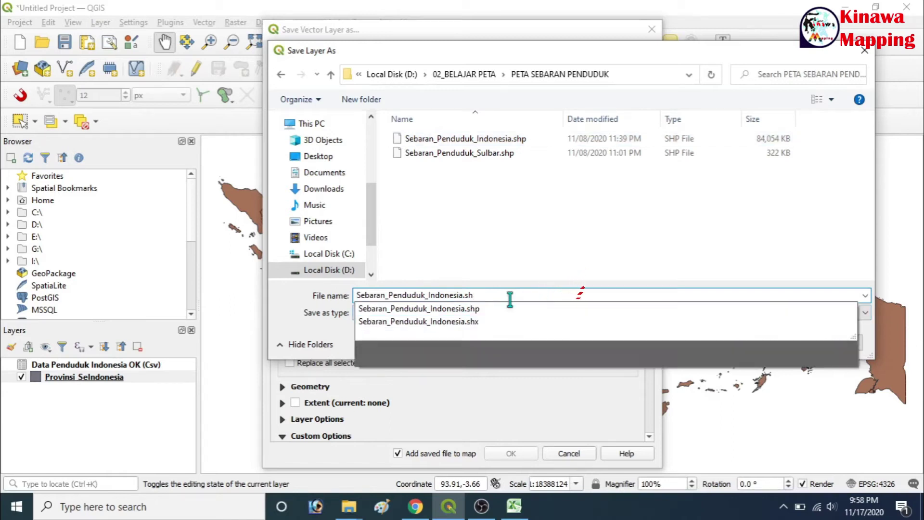
{"action": "key", "text": "BackSpace"}
{"action": "key", "text": "BackSpace"}
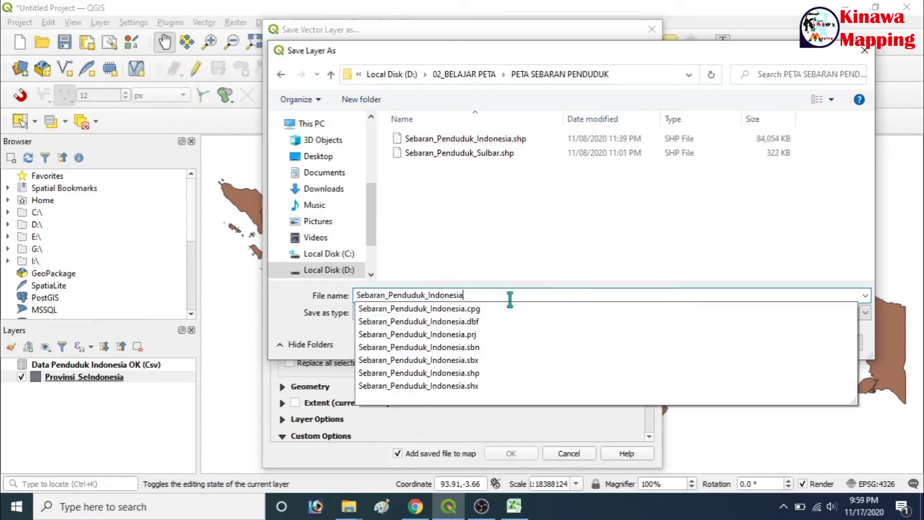
{"action": "type", "text": "_QGis"}
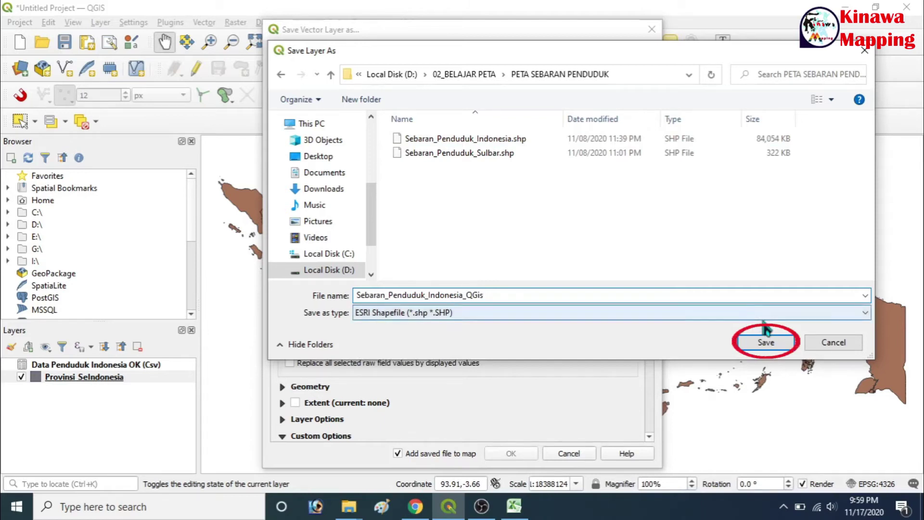
{"action": "left_click", "coordinate": [766, 342]}
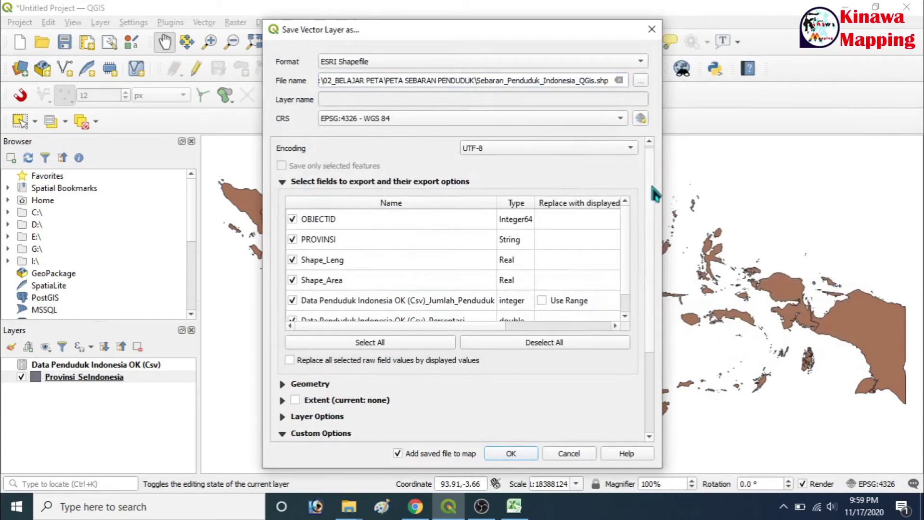
{"action": "scroll", "coordinate": [652, 217], "scroll_direction": "down", "scroll_amount": 5}
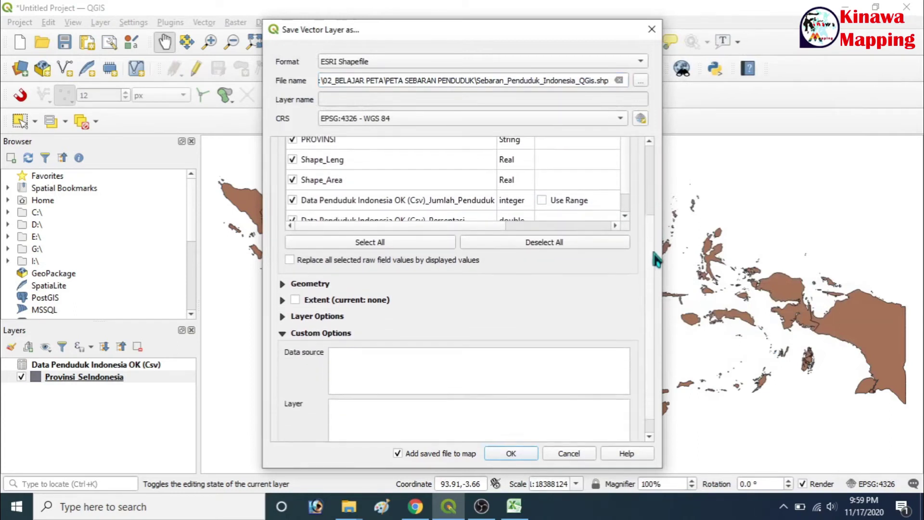
{"action": "left_click", "coordinate": [508, 455]}
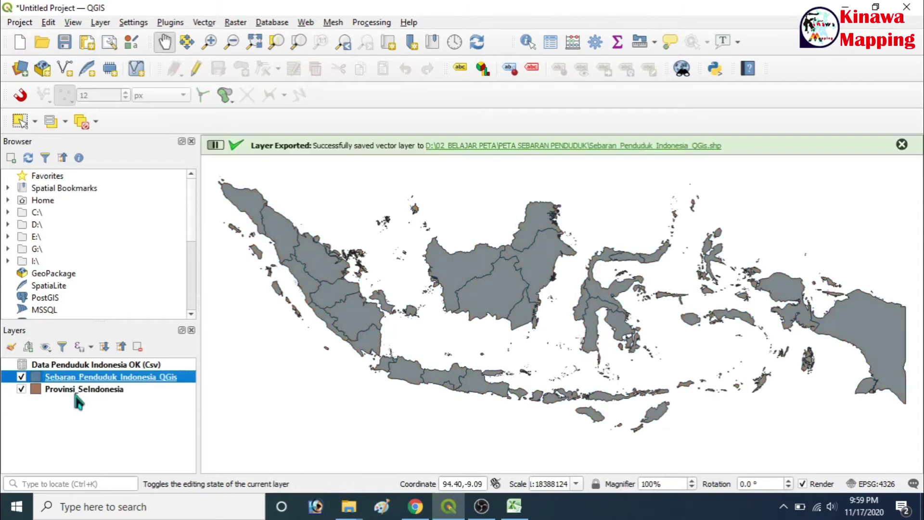
Remove the original Provinsi_SeIndonesia layer from the project
{"action": "right_click", "coordinate": [76, 393]}
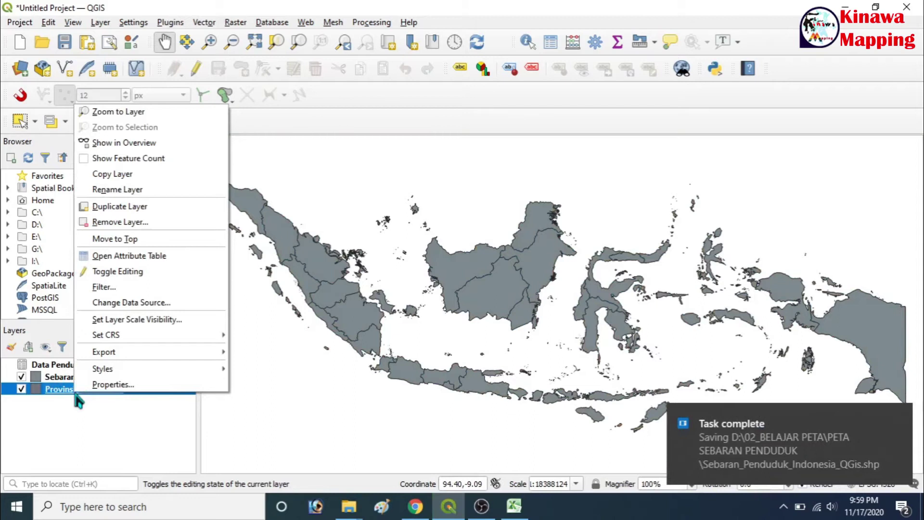
{"action": "left_click", "coordinate": [130, 223]}
{"action": "left_click", "coordinate": [434, 266]}
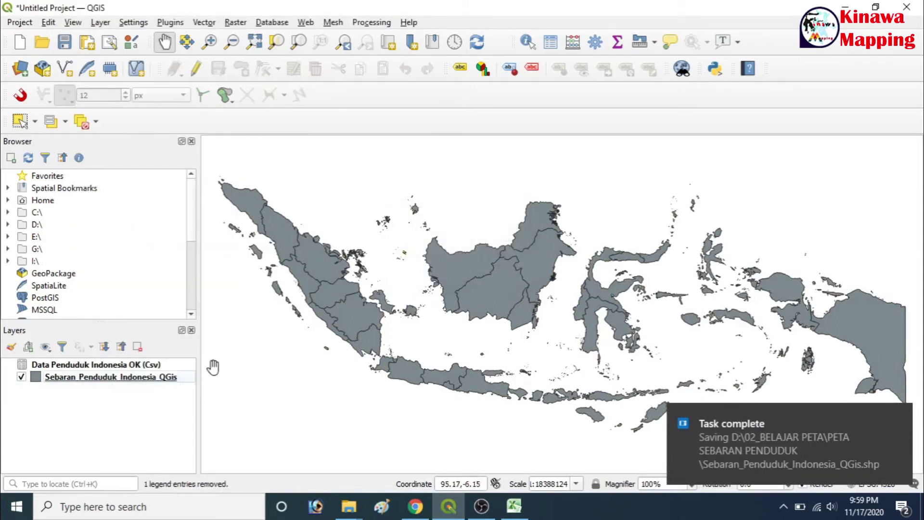
Open the Sebaran_Penduduk_Indonesia_QGis attribute table, sort it by PROVINSI to check the Data Pendu and Data Pen_1 columns, and close it
{"action": "left_click", "coordinate": [103, 380]}
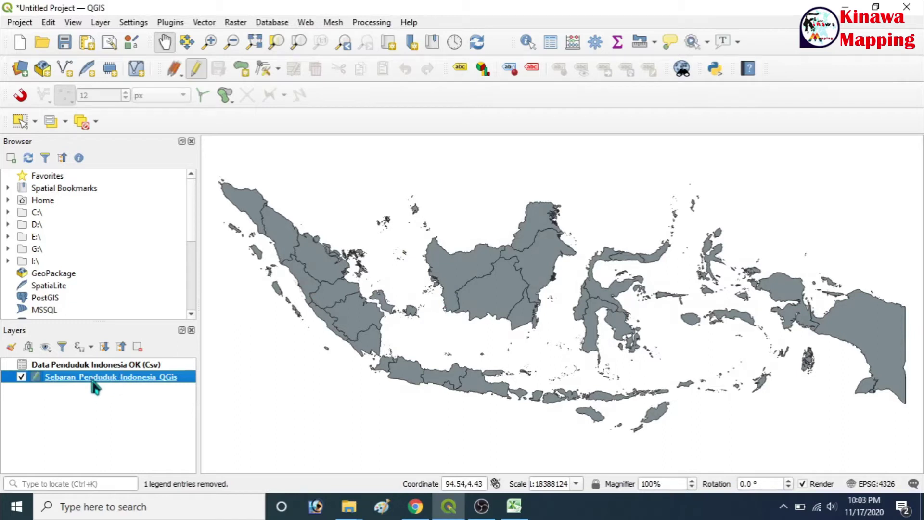
{"action": "right_click", "coordinate": [94, 381]}
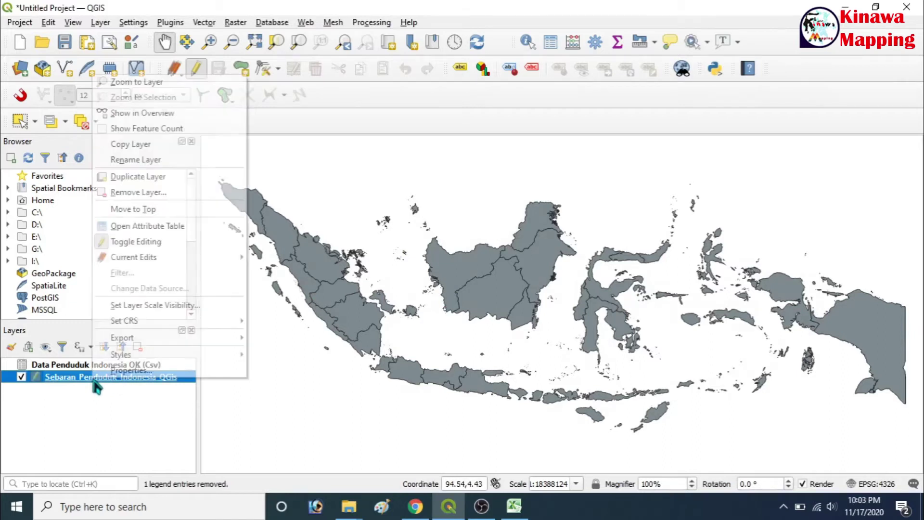
{"action": "left_click", "coordinate": [159, 225]}
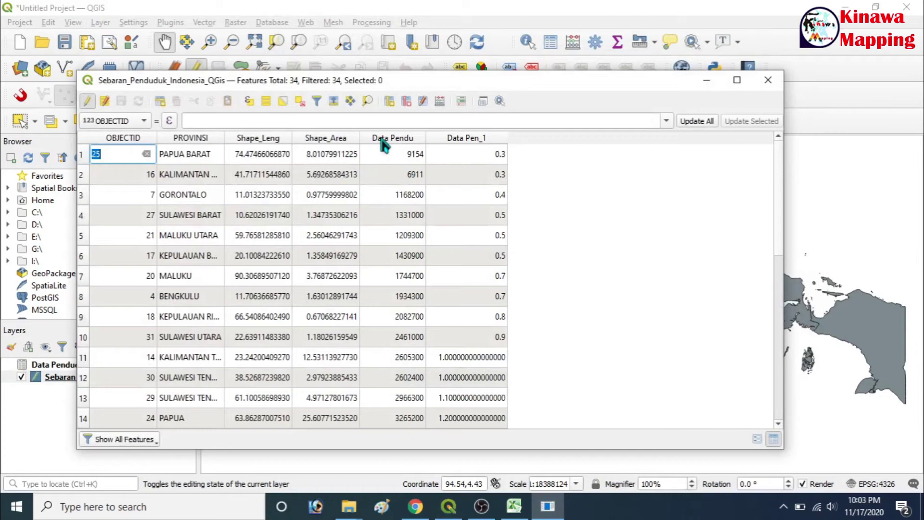
{"action": "left_click", "coordinate": [187, 138]}
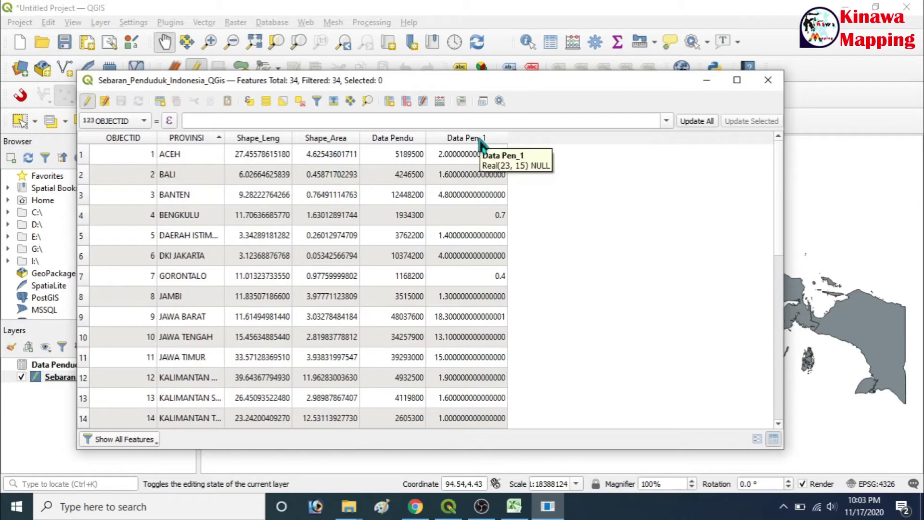
{"action": "left_click", "coordinate": [767, 78]}
Open the symbology properties of Sebaran_Penduduk_Indonesia_QGis and set a Graduated style based on the Data Pen_1 field
{"action": "right_click", "coordinate": [109, 378]}
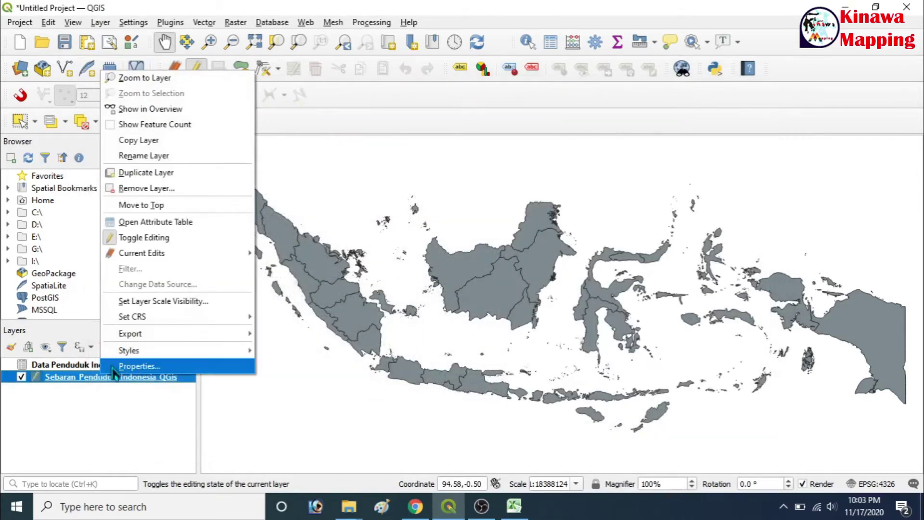
{"action": "left_click", "coordinate": [114, 367]}
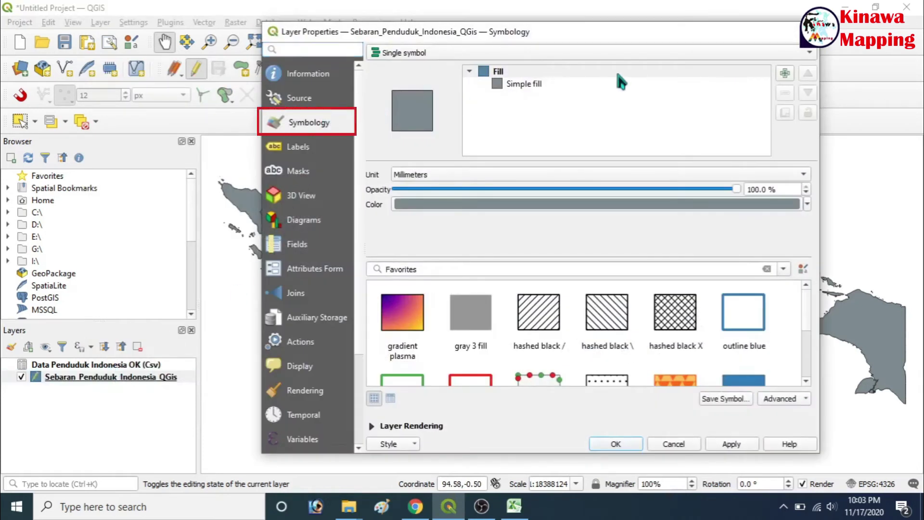
{"action": "left_click", "coordinate": [634, 53]}
{"action": "left_click", "coordinate": [402, 77]}
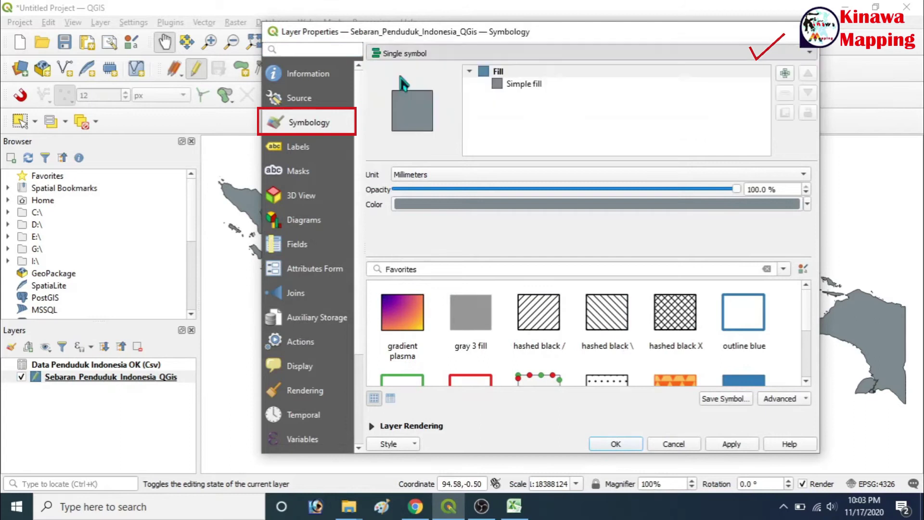
{"action": "left_click", "coordinate": [788, 71]}
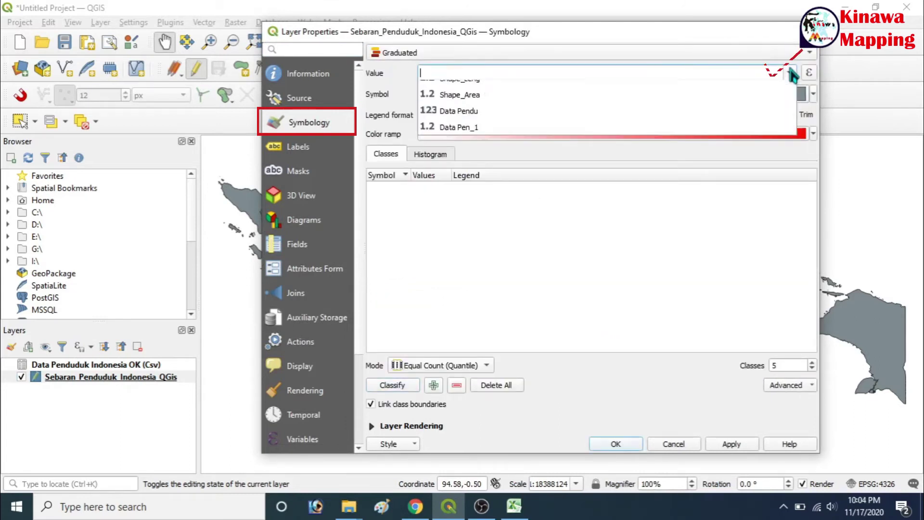
{"action": "left_click", "coordinate": [580, 155]}
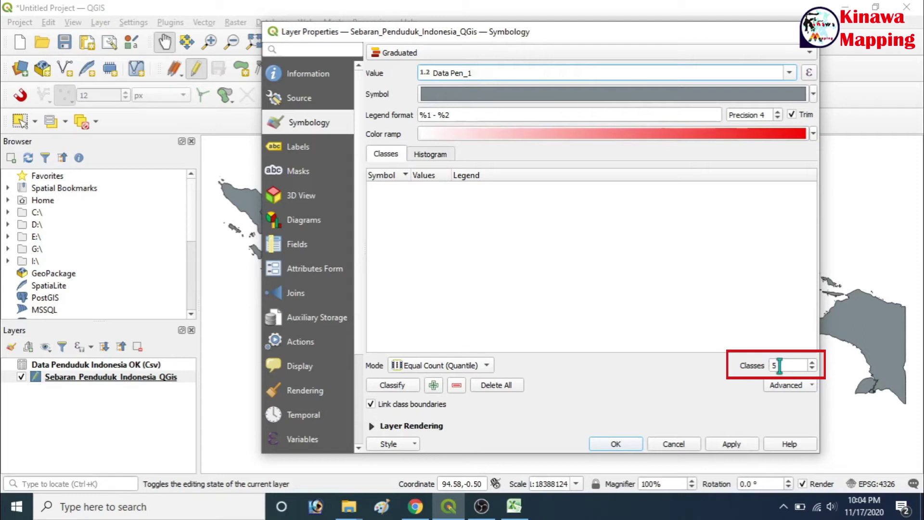
Classify the values into 5 Equal Count (Quantile) classes, colour them with the Spectral ramp, and apply the style to the layer
{"action": "left_click", "coordinate": [407, 387]}
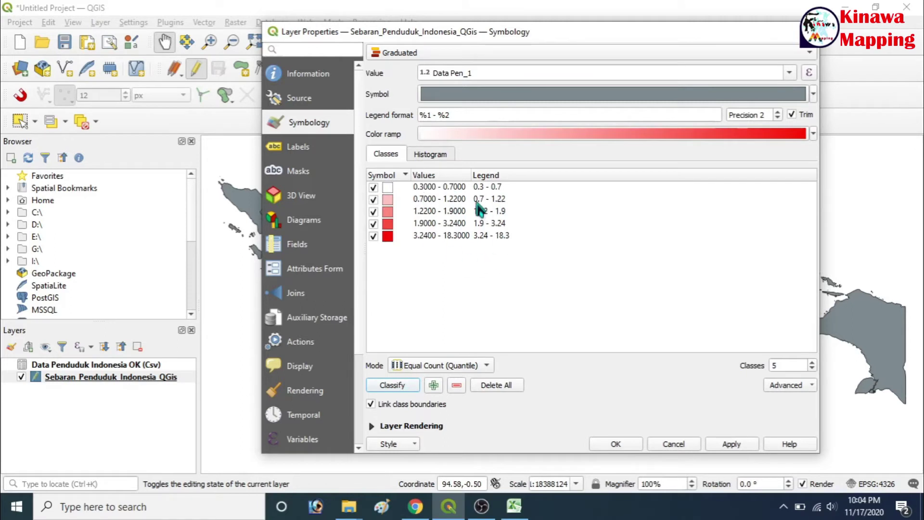
{"action": "left_click", "coordinate": [812, 135]}
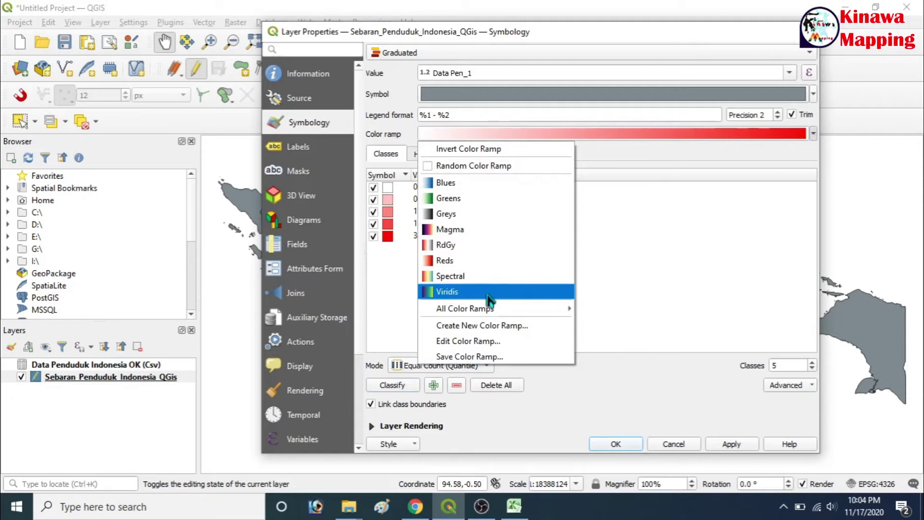
{"action": "left_click", "coordinate": [472, 276]}
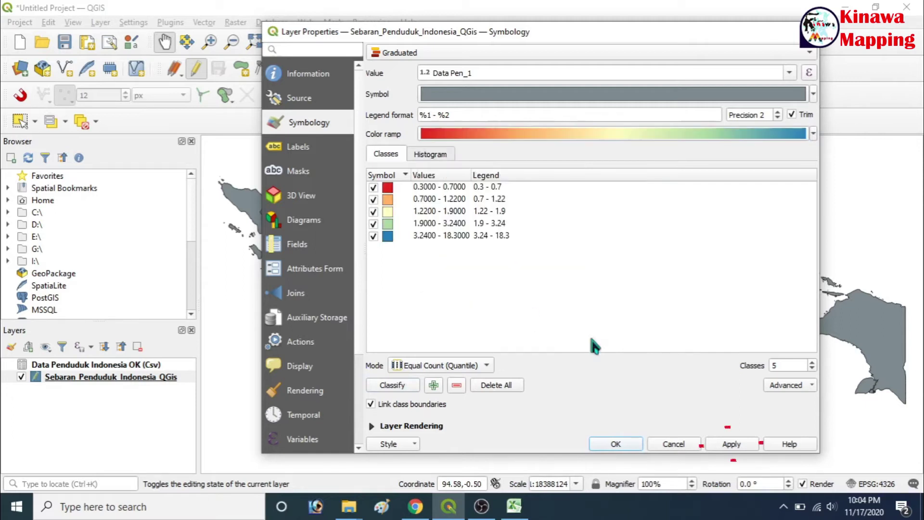
{"action": "left_click", "coordinate": [744, 444]}
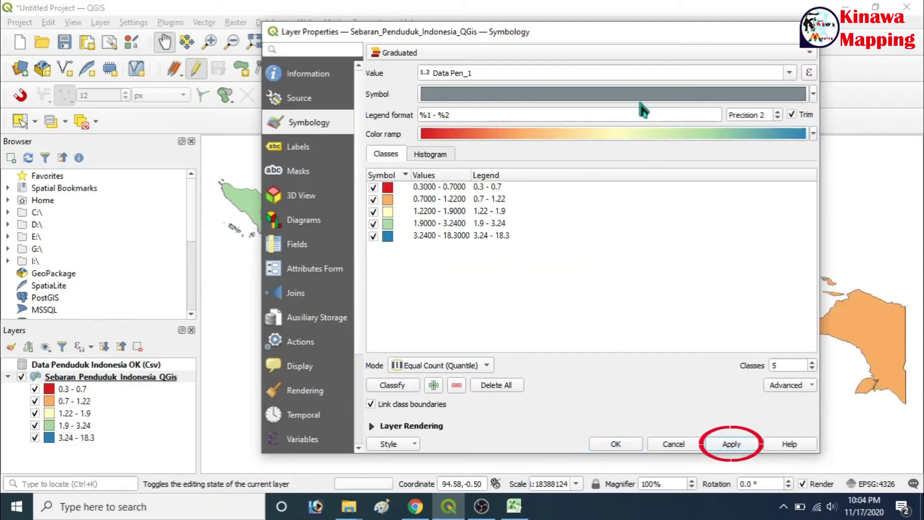
{"action": "mouse_move", "coordinate": [624, 31]}
{"action": "left_mouse_down"}
{"action": "mouse_move", "coordinate": [362, 139]}
{"action": "mouse_move", "coordinate": [2, 126]}
{"action": "mouse_move", "coordinate": [521, 14]}
{"action": "mouse_move", "coordinate": [630, 24]}
{"action": "left_mouse_up"}
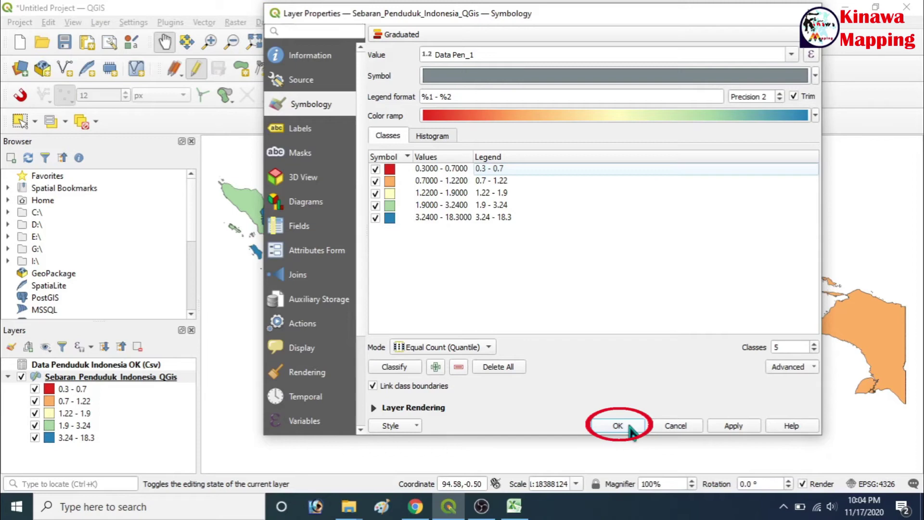
{"action": "left_click", "coordinate": [618, 425]}
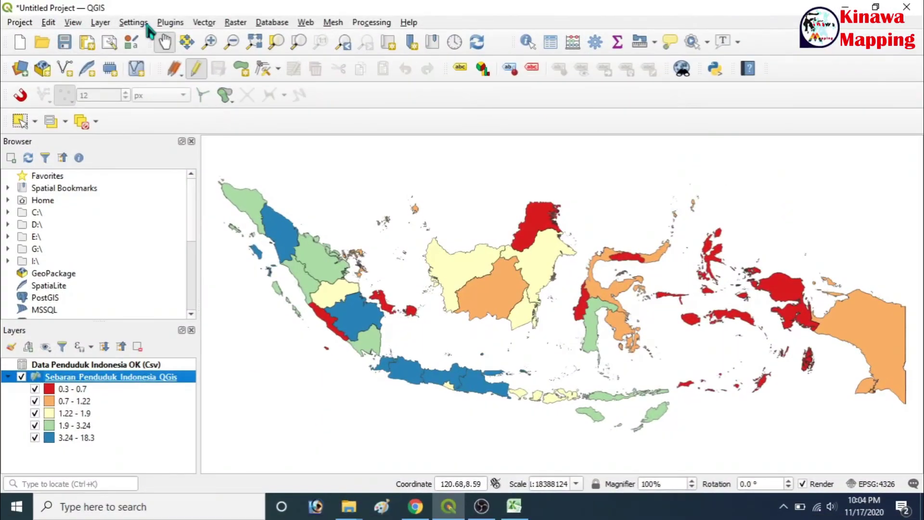
Create a new print layout titled Peta Sebaran Penduduk
{"action": "left_click", "coordinate": [87, 44]}
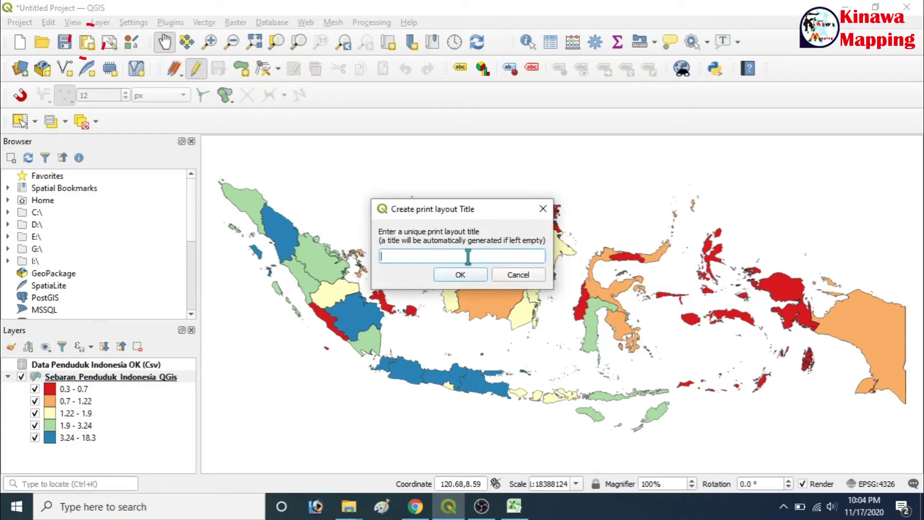
{"action": "type", "text": "Peta Sebaran Penduduk"}
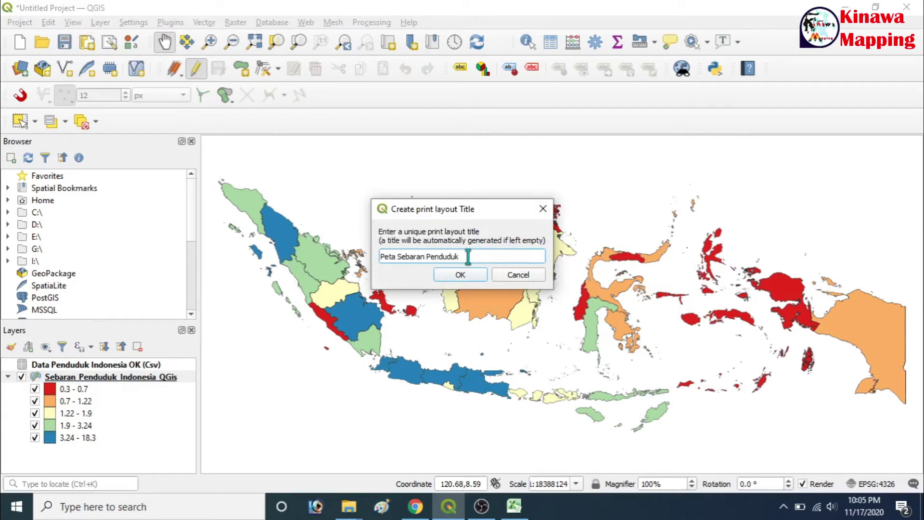
{"action": "left_click", "coordinate": [477, 276]}
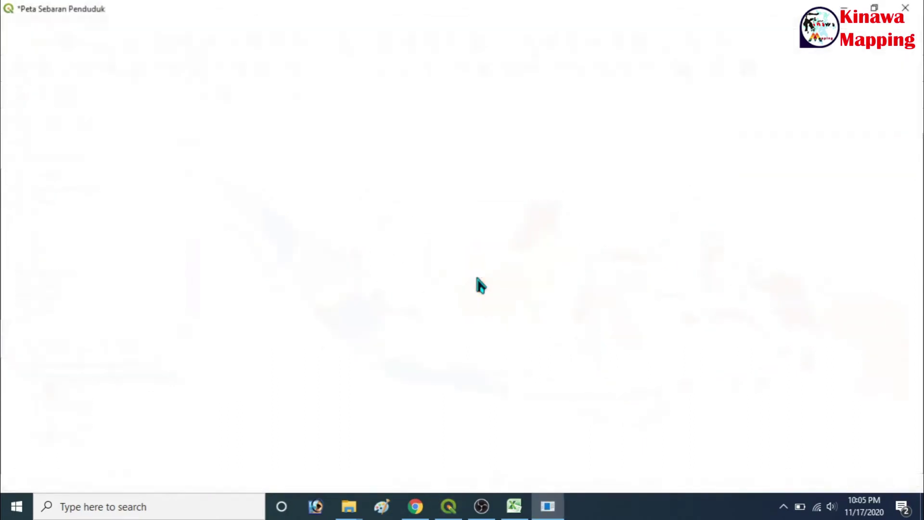
Set the print layout's page setup to F4 paper in landscape orientation
{"action": "left_click", "coordinate": [19, 23]}
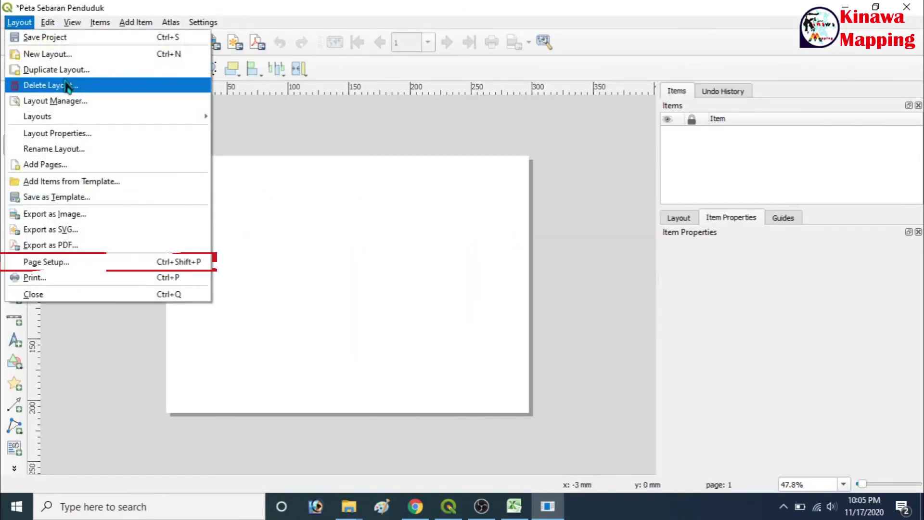
{"action": "left_click", "coordinate": [62, 268]}
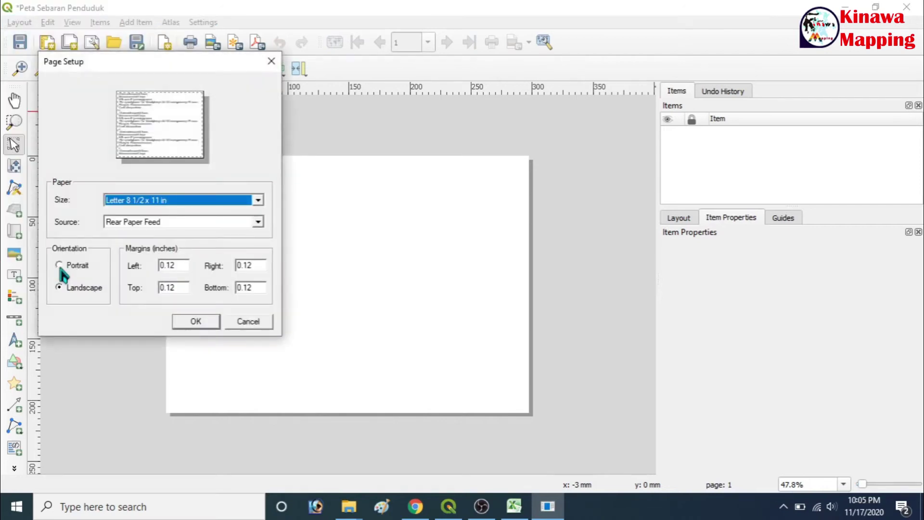
{"action": "left_click", "coordinate": [259, 201]}
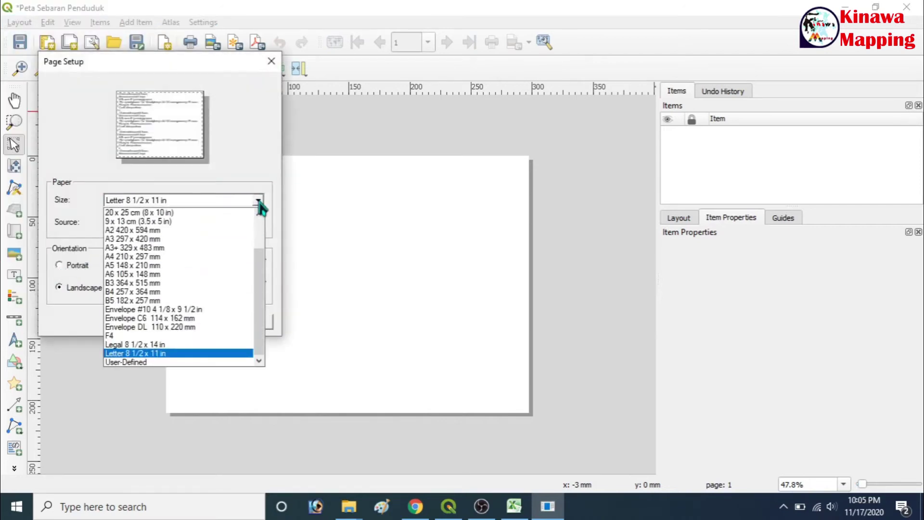
{"action": "left_click", "coordinate": [141, 335]}
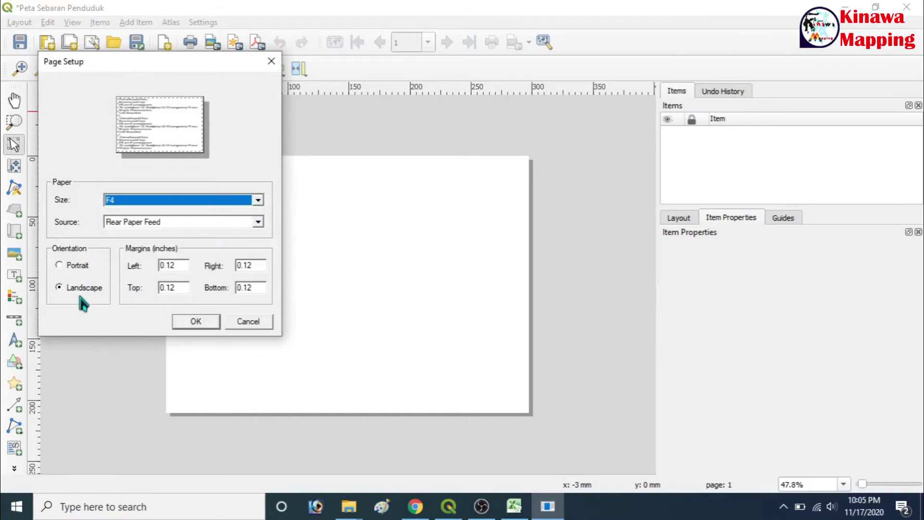
{"action": "left_click", "coordinate": [196, 322]}
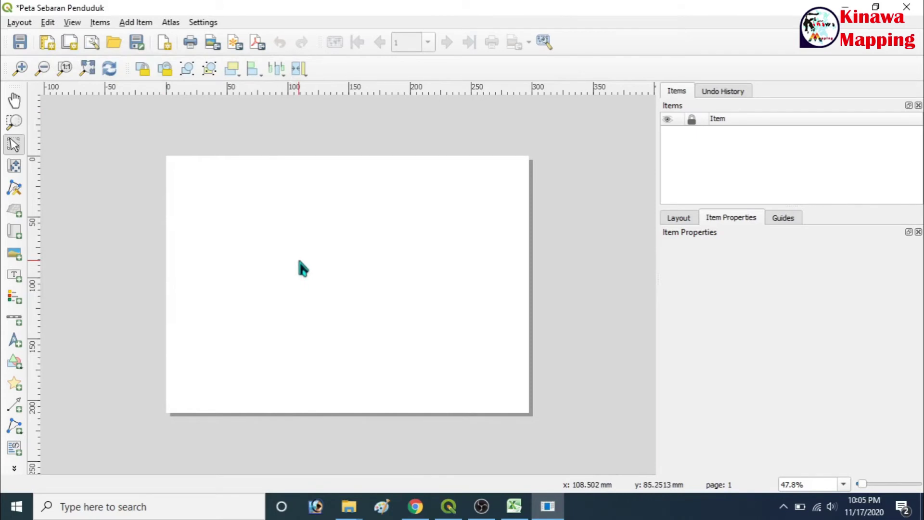
Draw a rectangle shape covering almost the whole page, leaving a narrow margin on every side
{"action": "left_click", "coordinate": [14, 361]}
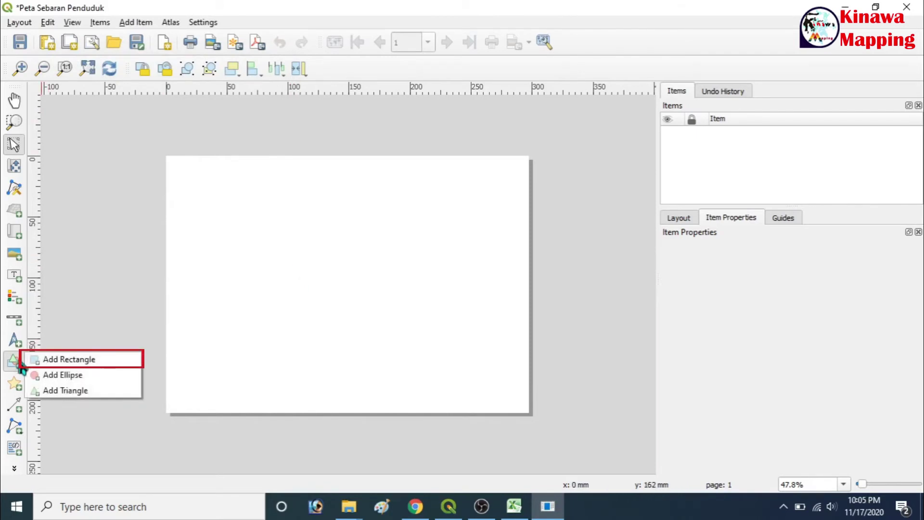
{"action": "left_click", "coordinate": [48, 359]}
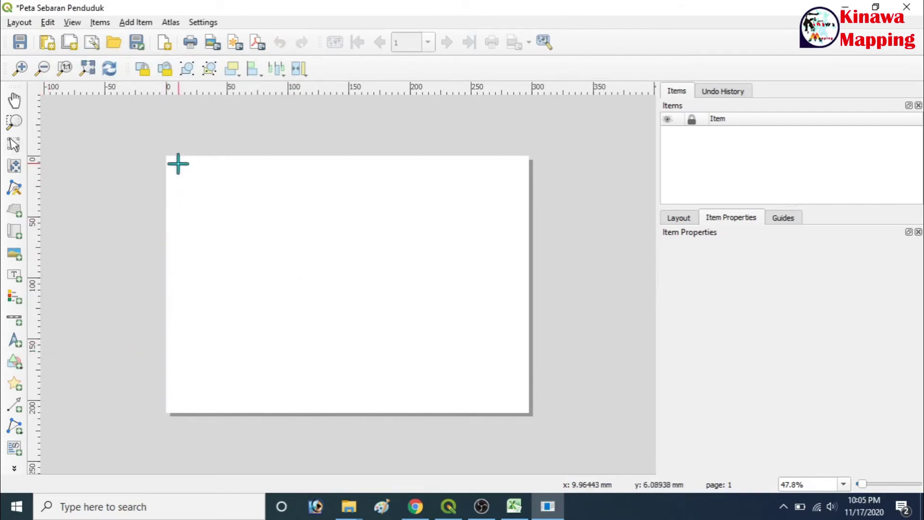
{"action": "left_click_drag", "start_coordinate": [173, 165], "coordinate": [521, 403]}
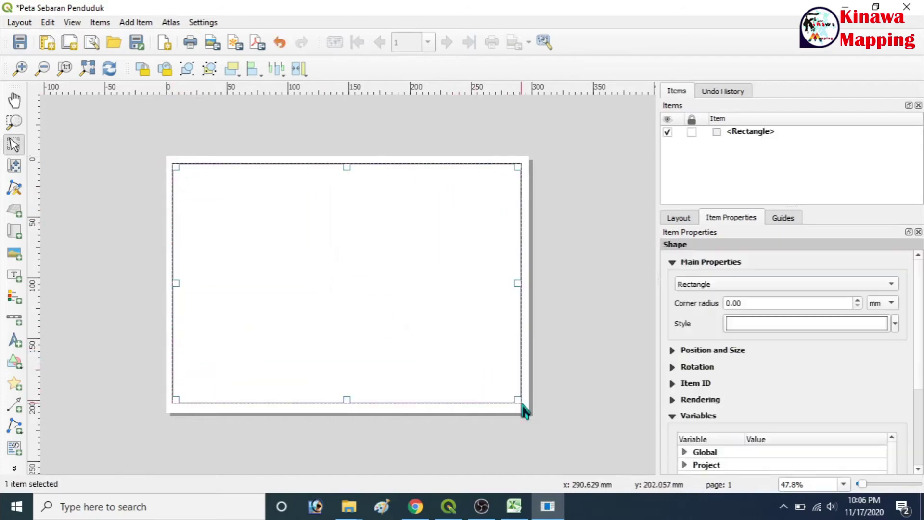
Fill the page rectangle with the light blue colour #6ddeef through its item properties, and deselect it
{"action": "right_click", "coordinate": [395, 288]}
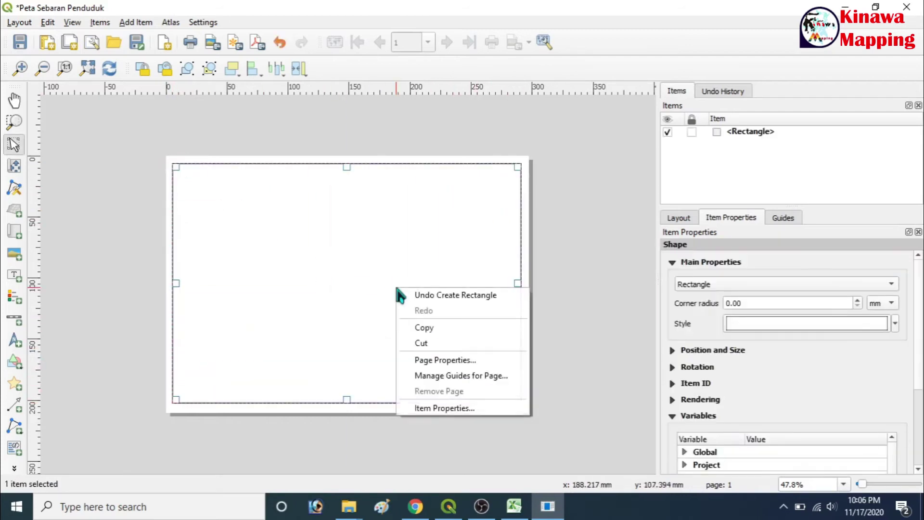
{"action": "left_click", "coordinate": [438, 408]}
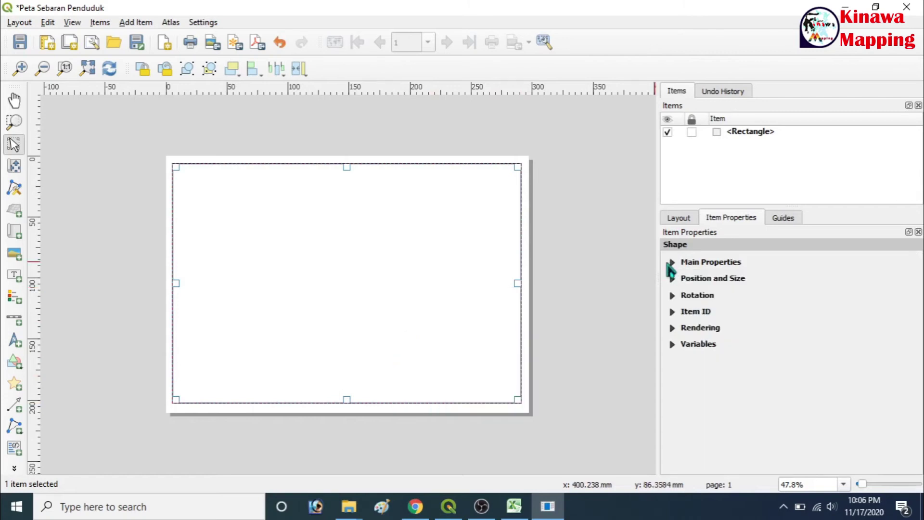
{"action": "left_click", "coordinate": [671, 262]}
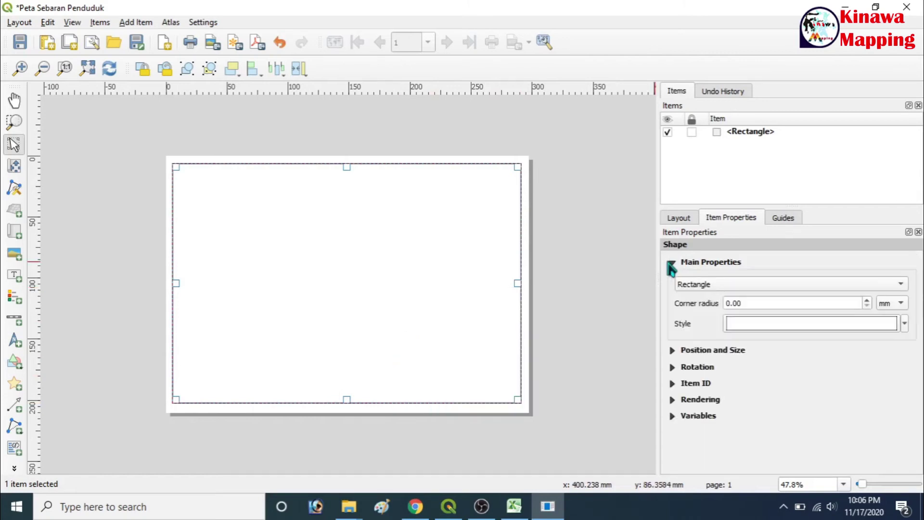
{"action": "left_click", "coordinate": [693, 285]}
{"action": "left_click", "coordinate": [692, 284]}
{"action": "left_click", "coordinate": [905, 324]}
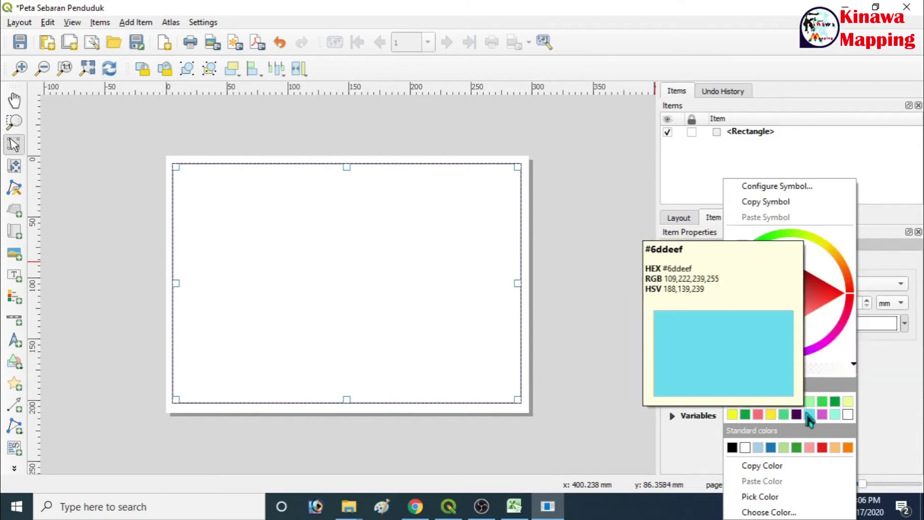
{"action": "left_click", "coordinate": [808, 413]}
{"action": "left_click", "coordinate": [339, 147]}
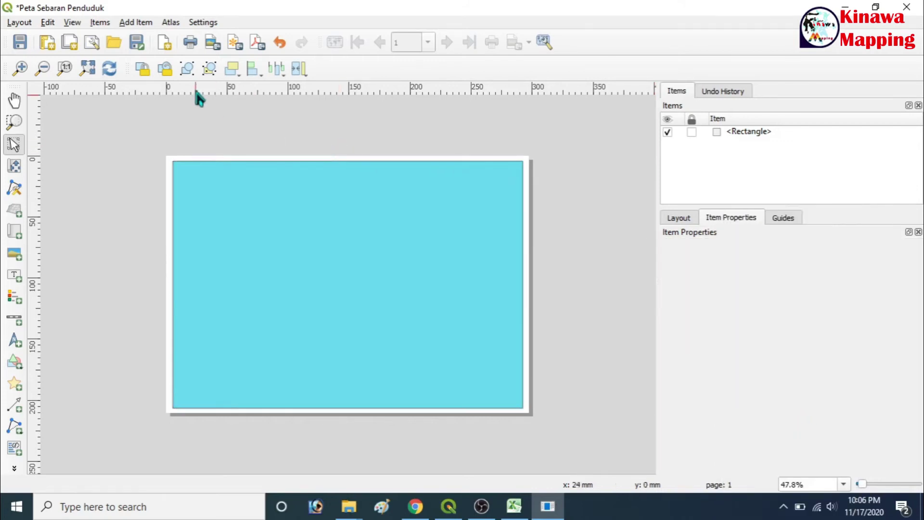
Add a map of the Indonesian provinces across the upper two thirds of the blue rectangle
{"action": "left_click", "coordinate": [127, 23]}
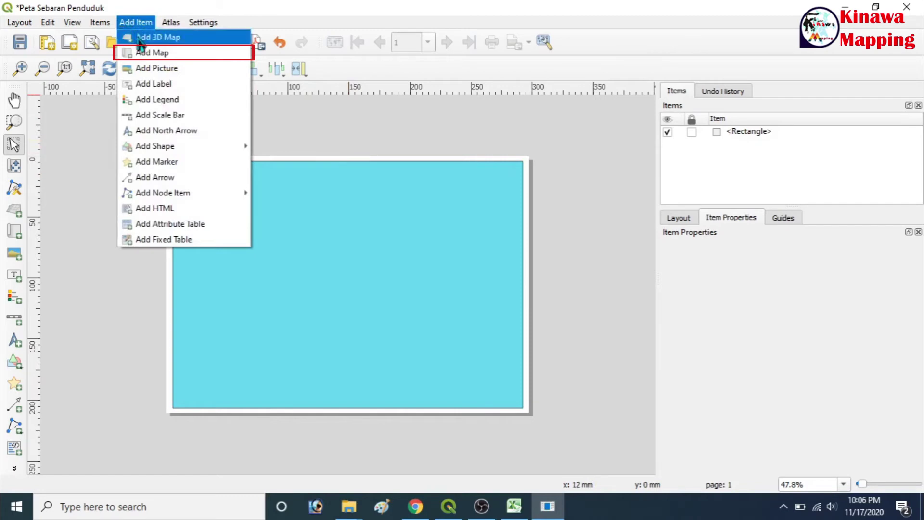
{"action": "left_click", "coordinate": [139, 52]}
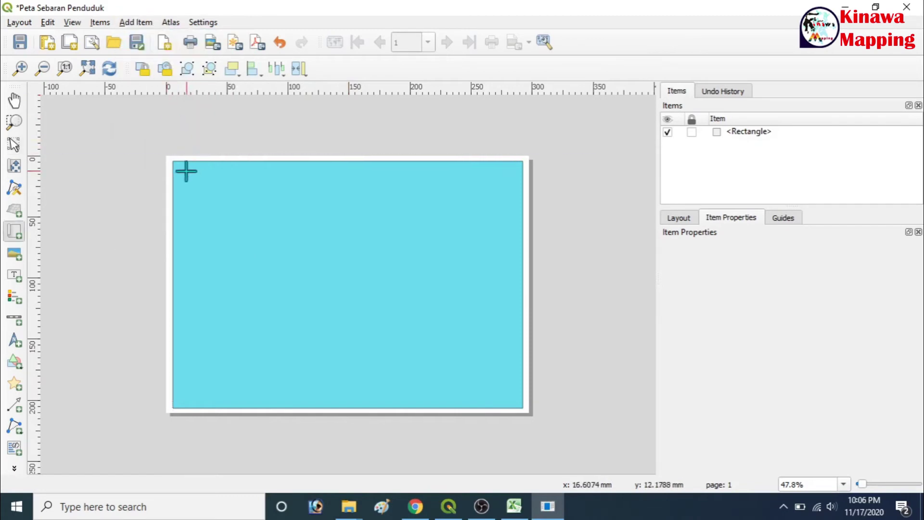
{"action": "left_click_drag", "start_coordinate": [182, 171], "coordinate": [510, 342]}
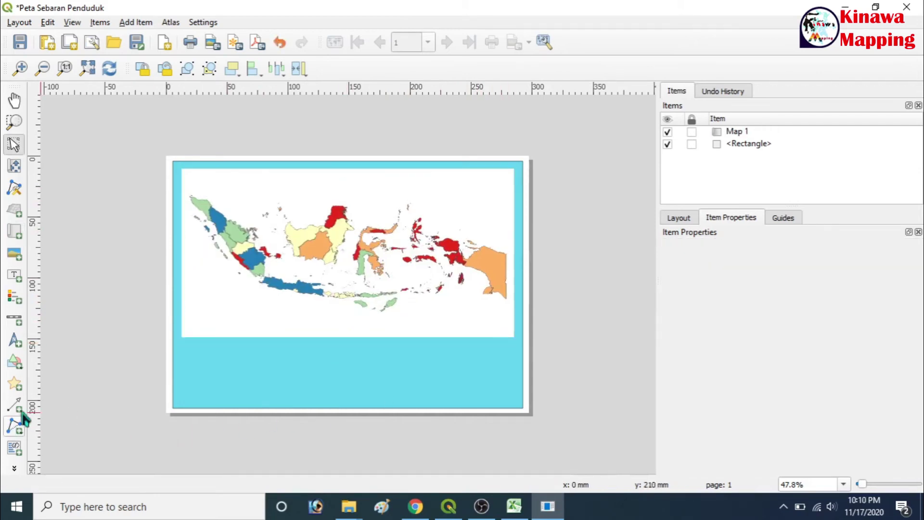
Draw a white rectangle beneath the map, matching the map's width and filling the lower part of the blue frame
{"action": "left_click", "coordinate": [12, 363]}
{"action": "left_click", "coordinate": [67, 361]}
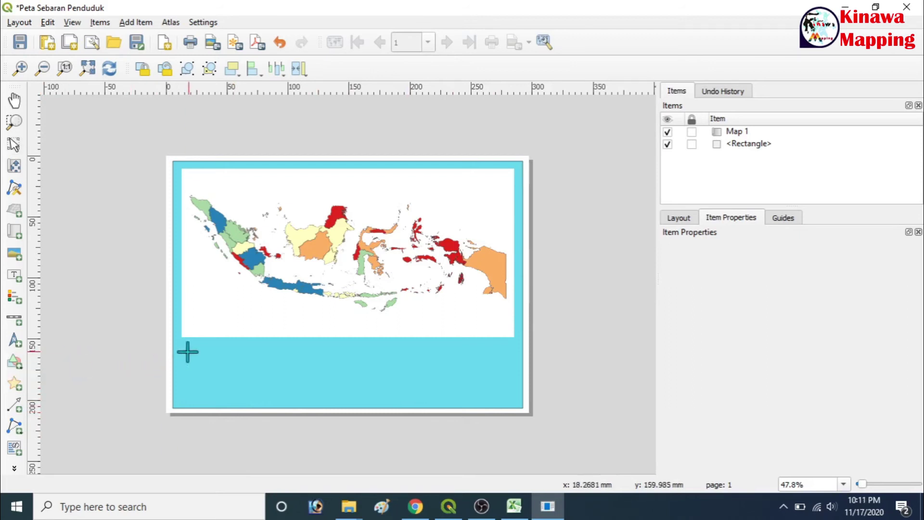
{"action": "mouse_move", "coordinate": [183, 343]}
{"action": "left_mouse_down"}
{"action": "mouse_move", "coordinate": [359, 402]}
{"action": "mouse_move", "coordinate": [516, 401]}
{"action": "left_mouse_up"}
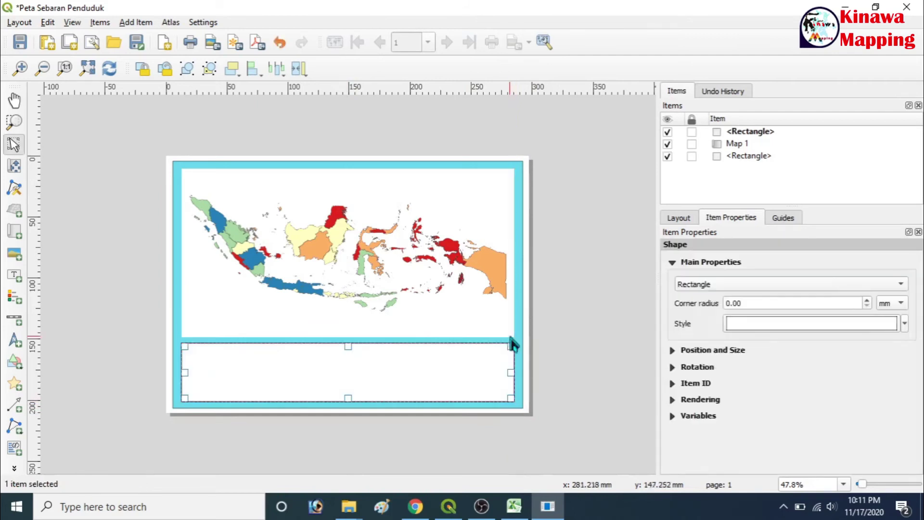
{"action": "left_click", "coordinate": [113, 137]}
Place a small north arrow in the upper left part of the lower white rectangle and give it a circled arrow symbol
{"action": "left_click", "coordinate": [108, 23]}
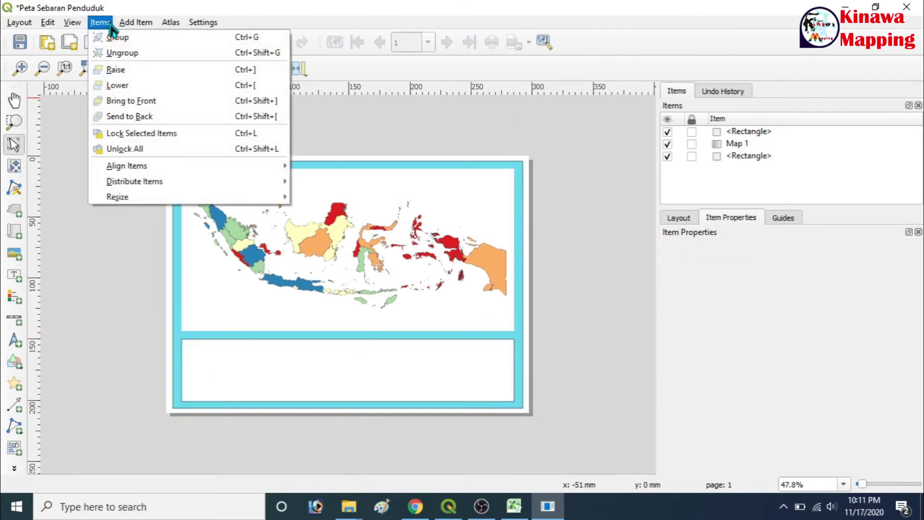
{"action": "mouse_move", "coordinate": [135, 22]}
{"action": "left_click", "coordinate": [164, 128]}
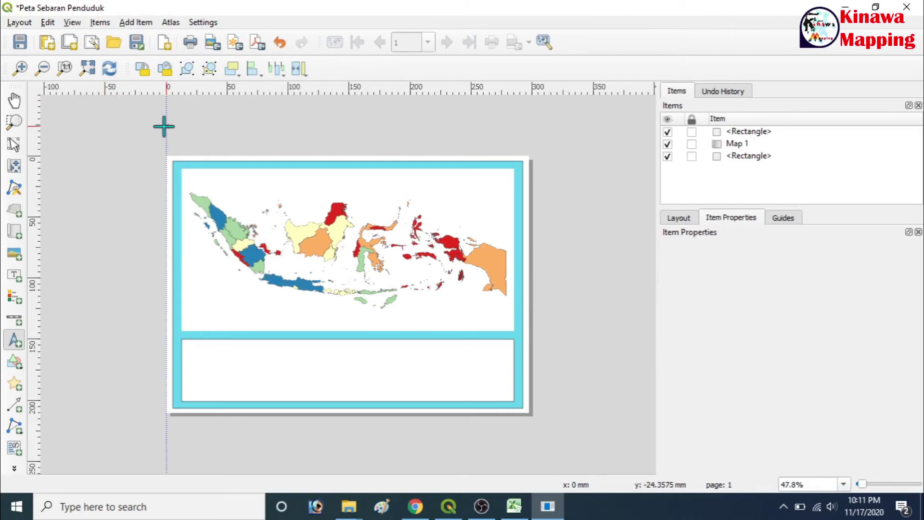
{"action": "left_click_drag", "start_coordinate": [225, 346], "coordinate": [253, 370]}
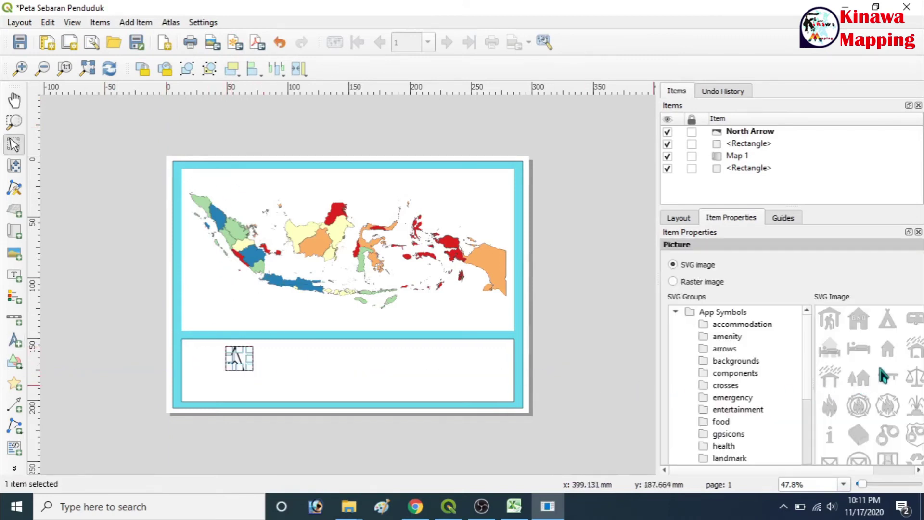
{"action": "left_click_drag", "start_coordinate": [880, 470], "coordinate": [893, 476]}
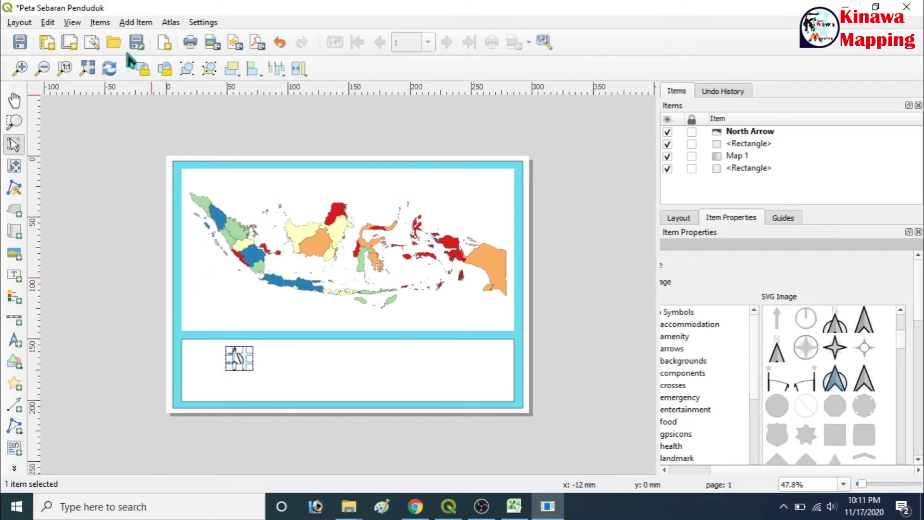
Add a scale bar directly below the north arrow in the lower white rectangle
{"action": "left_click", "coordinate": [131, 24]}
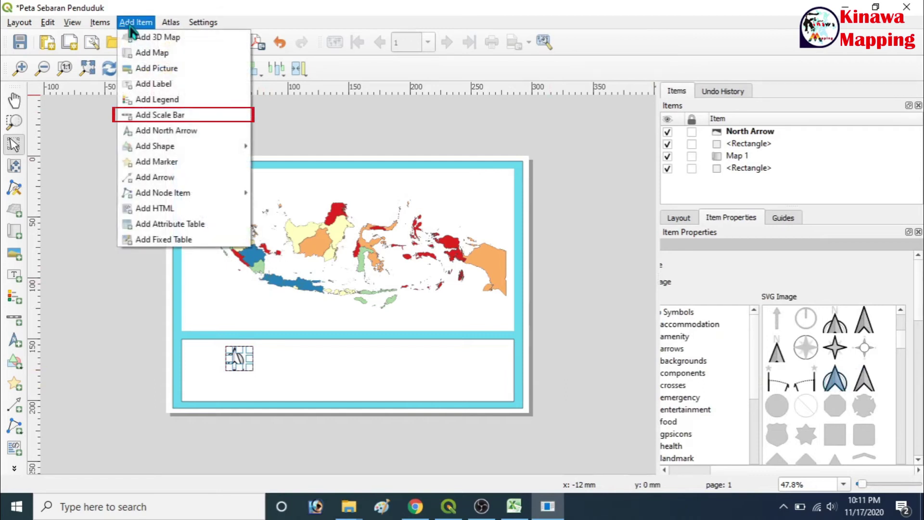
{"action": "left_click", "coordinate": [131, 114]}
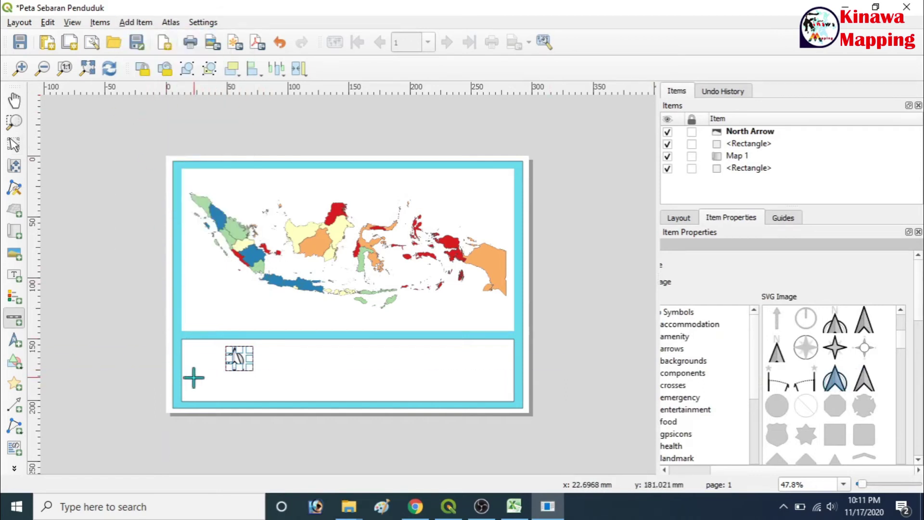
{"action": "left_click_drag", "start_coordinate": [196, 379], "coordinate": [280, 396]}
{"action": "left_click", "coordinate": [239, 361]}
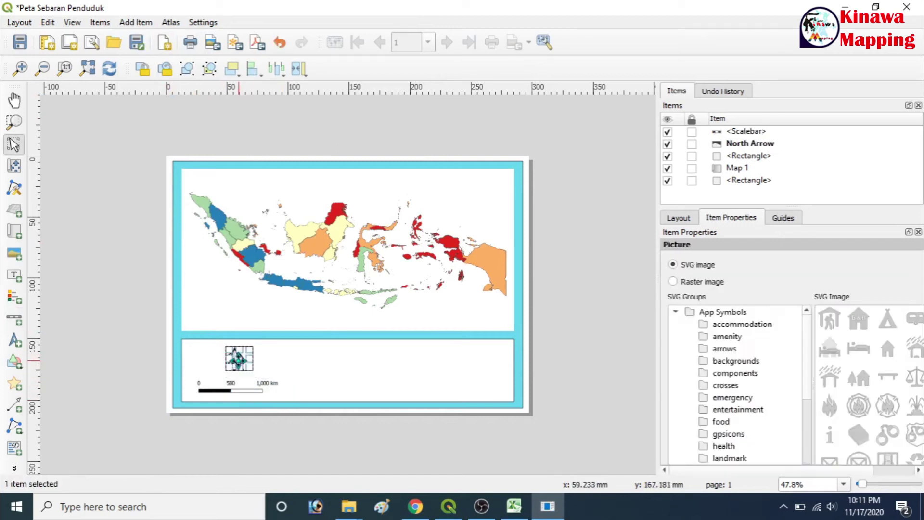
{"action": "left_click", "coordinate": [227, 360]}
Add a legend to the lower white rectangle, to the right of the north arrow and scale bar
{"action": "left_click", "coordinate": [134, 23]}
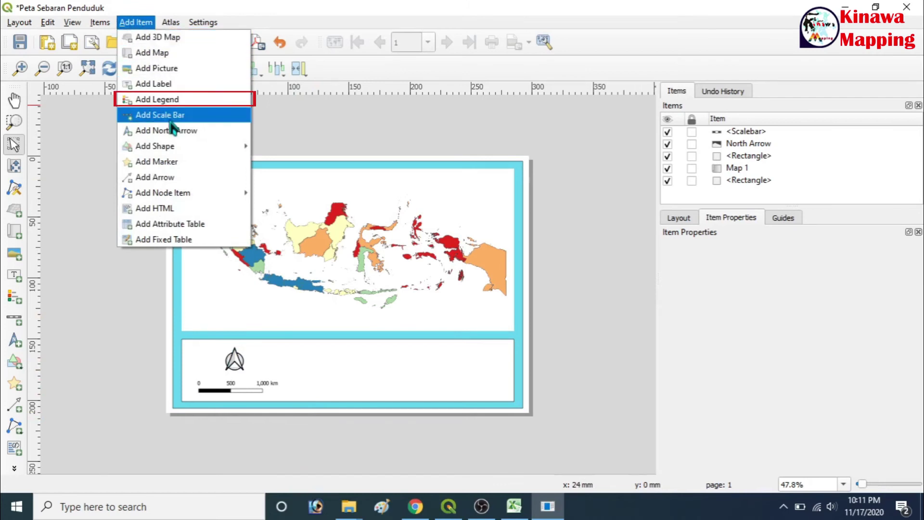
{"action": "left_click", "coordinate": [178, 99]}
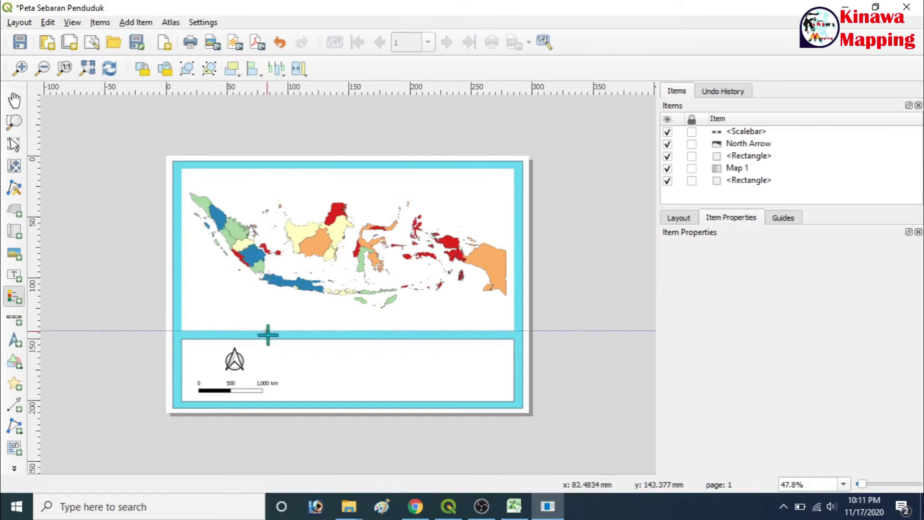
{"action": "left_click_drag", "start_coordinate": [299, 346], "coordinate": [364, 395]}
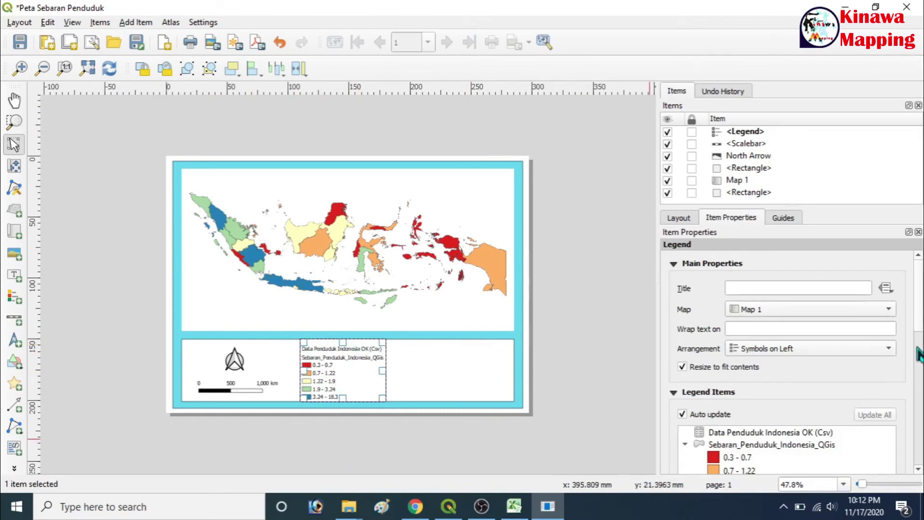
Turn off the legend's auto update and remove the Data Penduduk Indonesia OK (Csv) entry from its items
{"action": "left_click_drag", "start_coordinate": [919, 319], "coordinate": [913, 363]}
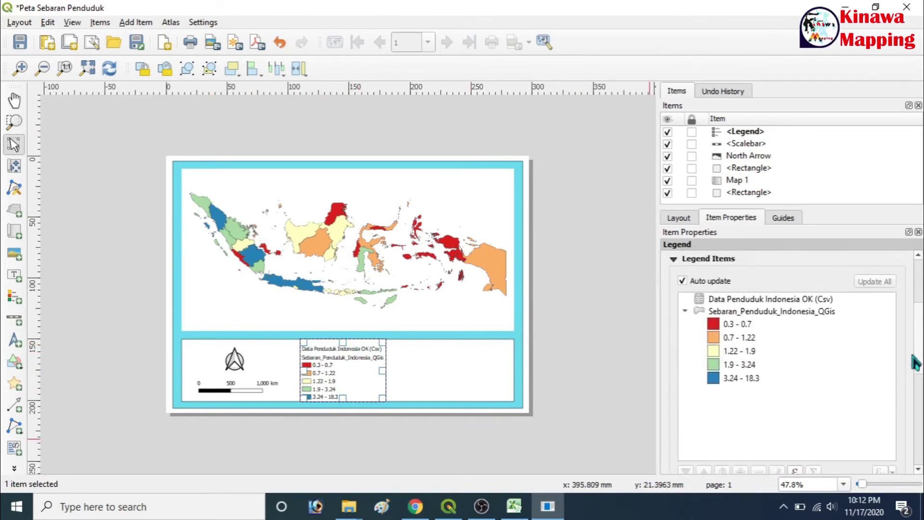
{"action": "left_click", "coordinate": [683, 281]}
{"action": "left_click_drag", "start_coordinate": [914, 321], "coordinate": [919, 378]}
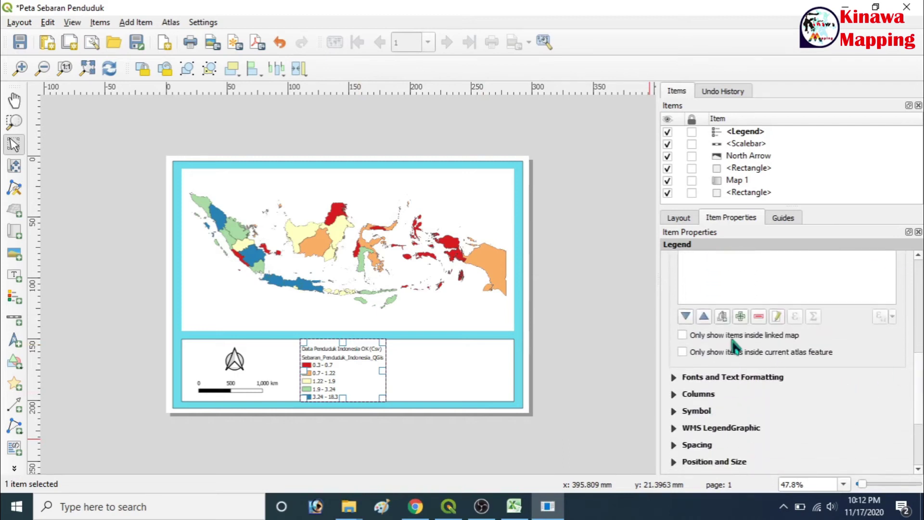
{"action": "scroll", "coordinate": [735, 345], "scroll_direction": "up", "scroll_amount": 3}
{"action": "left_click", "coordinate": [734, 267]}
{"action": "scroll", "coordinate": [794, 345], "scroll_direction": "down", "scroll_amount": 3}
{"action": "left_click", "coordinate": [757, 360]}
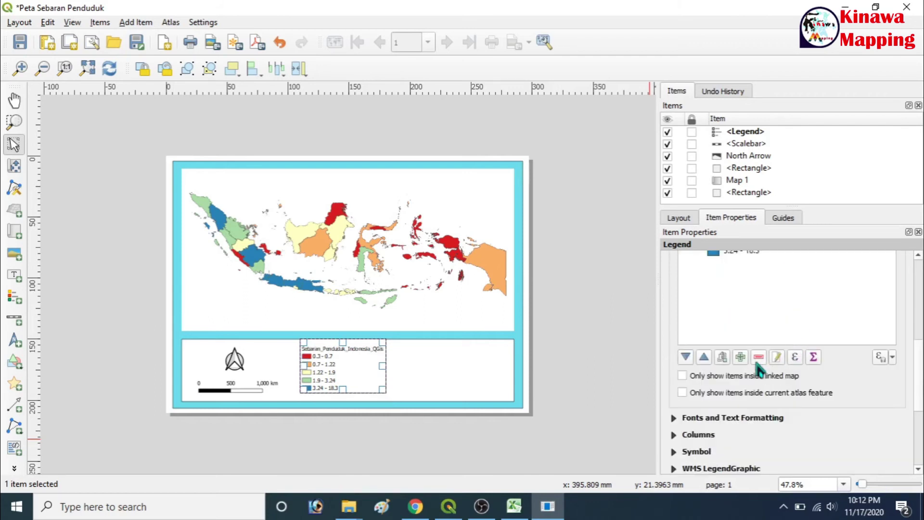
{"action": "left_click", "coordinate": [401, 362]}
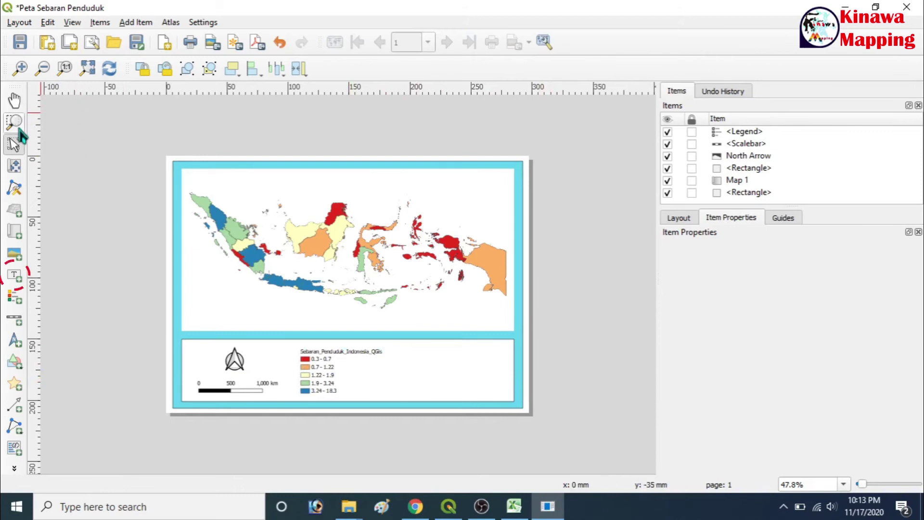
Add a label to the right of the legend reading "DINAS KEPENDUDUKAN KABUPATEN......" with "PROVINSI.................." on the second line
{"action": "left_click", "coordinate": [16, 280]}
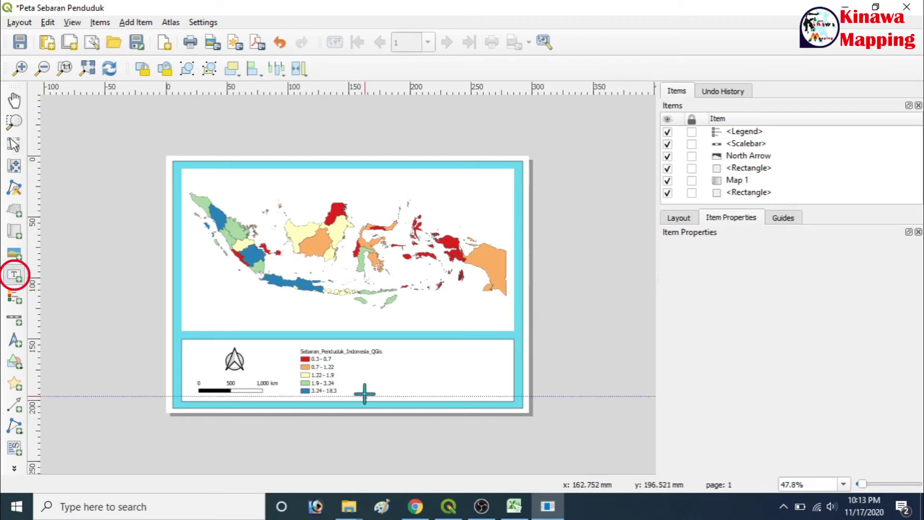
{"action": "left_click_drag", "start_coordinate": [394, 346], "coordinate": [502, 395]}
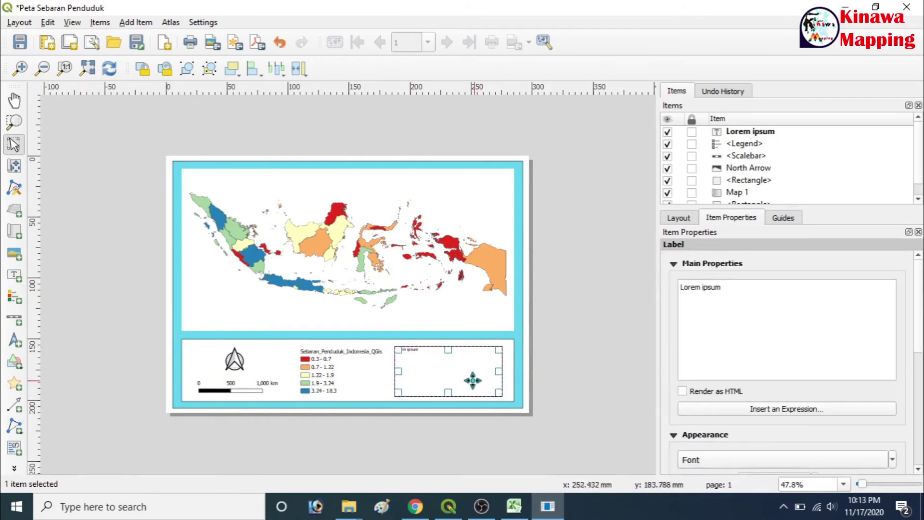
{"action": "left_click_drag", "start_coordinate": [753, 302], "coordinate": [651, 273]}
{"action": "type", "text": "DINAS"}
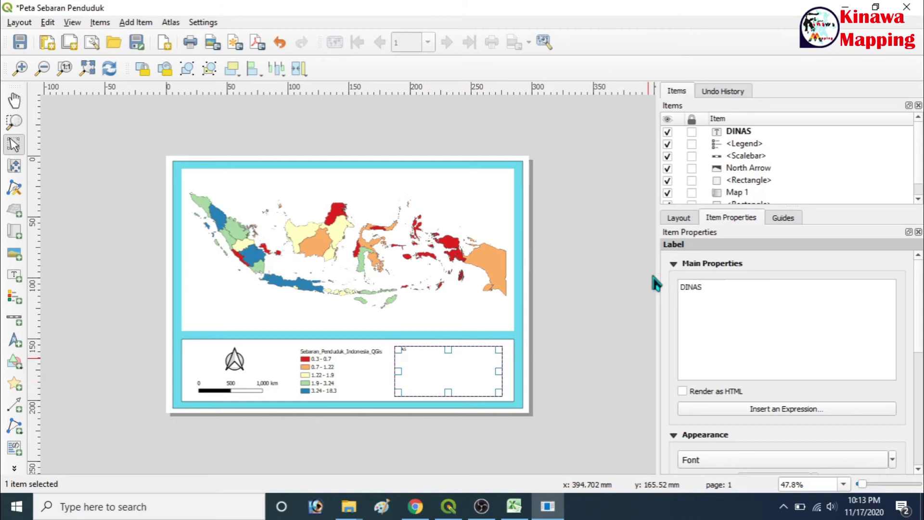
{"action": "type", "text": " KEPEND"}
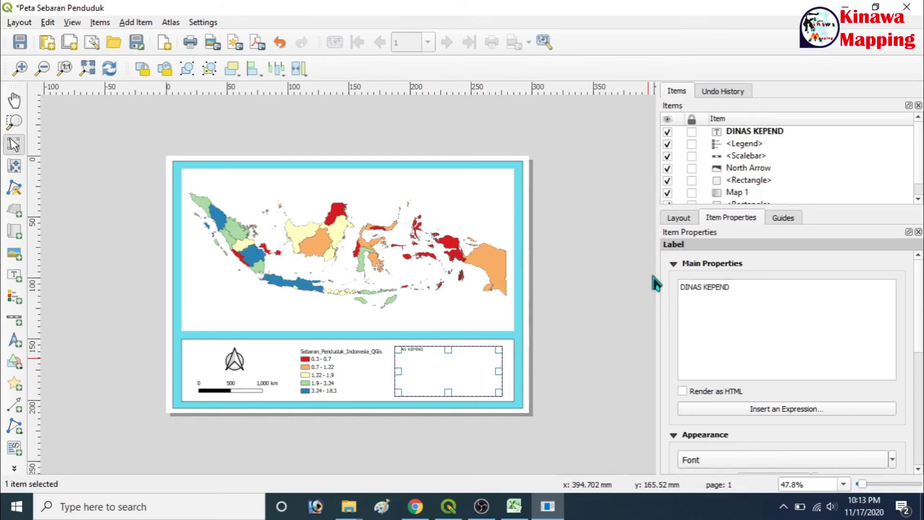
{"action": "type", "text": "UDUKAN KABUPAT"}
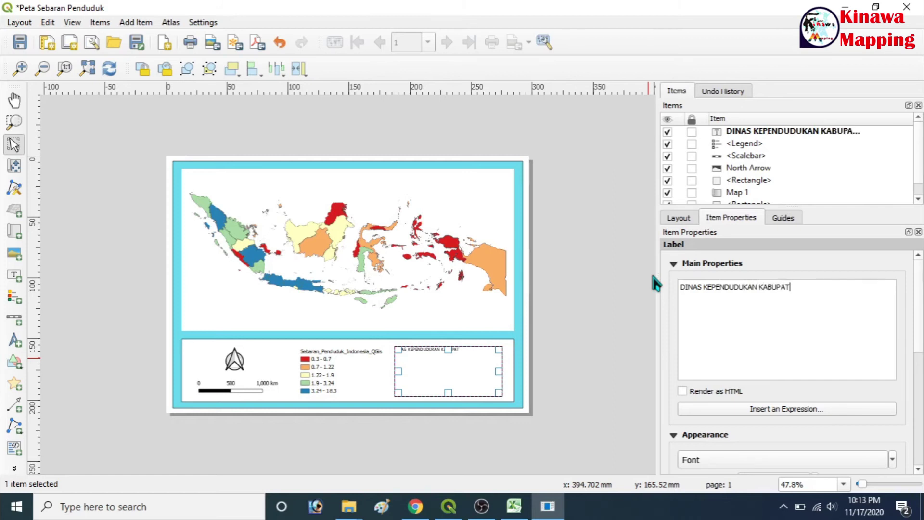
{"action": "type", "text": "EN...... PROVINSI.................."}
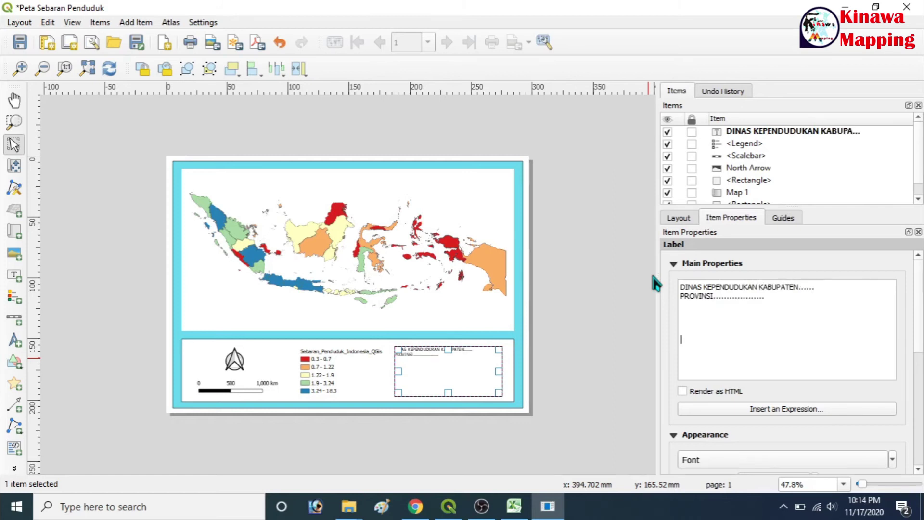
Add the signature lines "KEPALA DINAS" and "NIP................." to the label, a few blank lines below the heading
{"action": "type", "text": "KEPALA DINAS"}
{"action": "key", "text": "Return"}
{"action": "type", "text": "NIP................."}
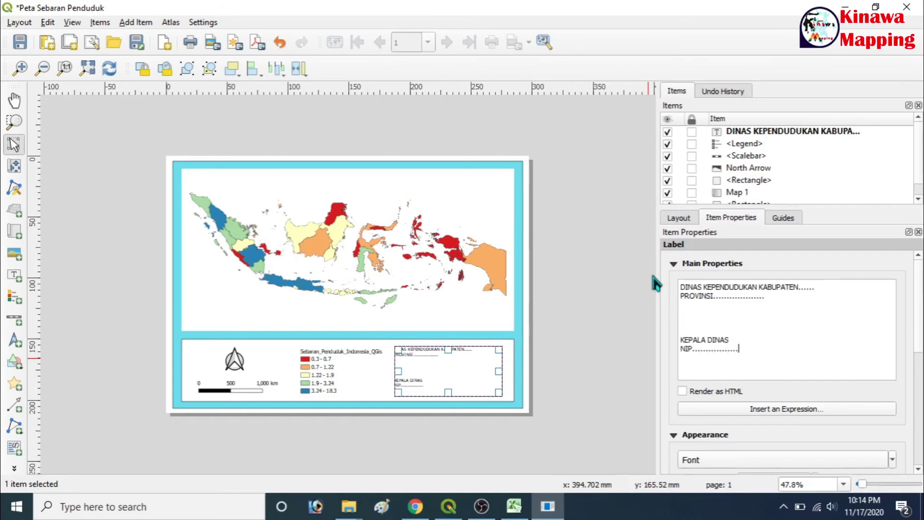
{"action": "left_click", "coordinate": [550, 356]}
Align the signature label's text to Center horizontally and Middle vertically
{"action": "left_click", "coordinate": [444, 346]}
{"action": "left_click", "coordinate": [440, 355]}
{"action": "left_click", "coordinate": [674, 264]}
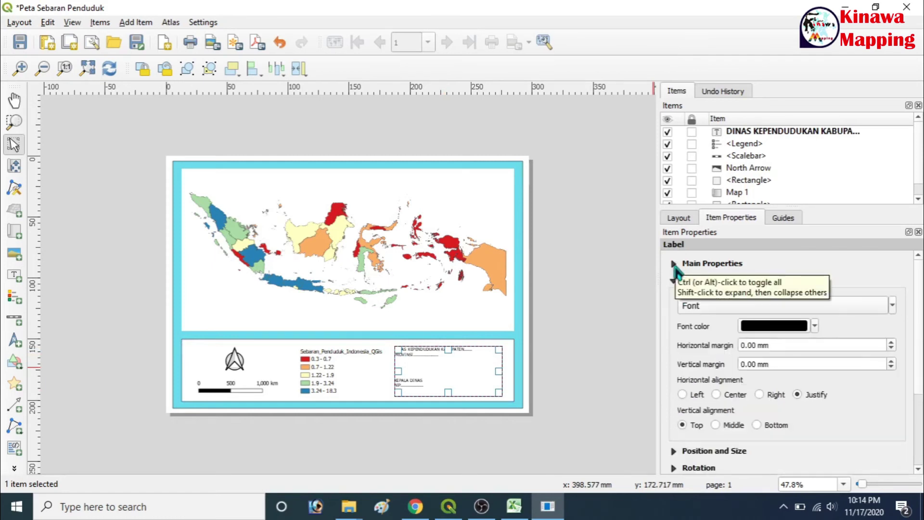
{"action": "left_click", "coordinate": [717, 395]}
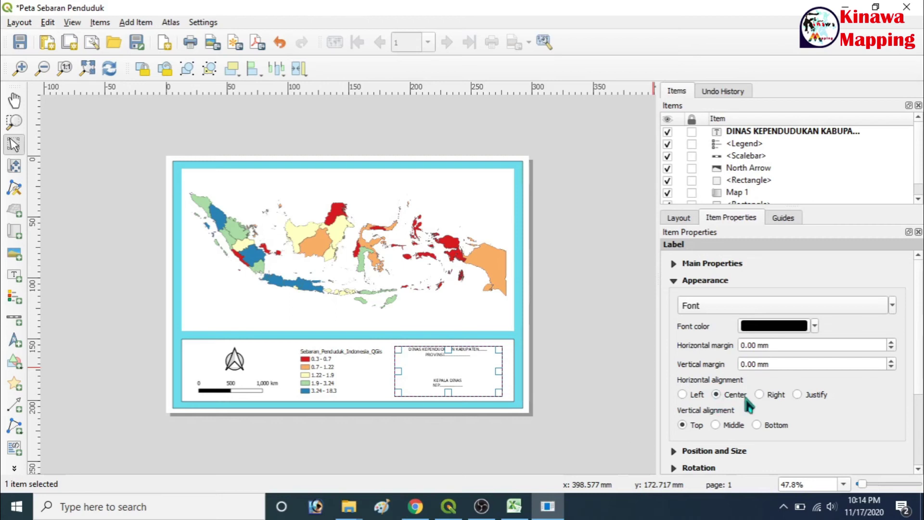
{"action": "left_click", "coordinate": [715, 424]}
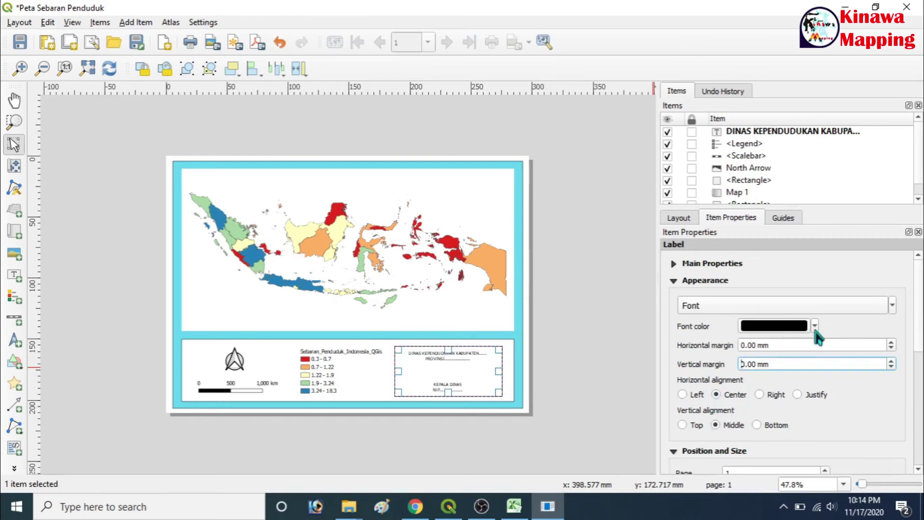
Set the signature label's font size to 12 pt and its font to MS Gothic, and deselect the label
{"action": "left_click", "coordinate": [890, 305]}
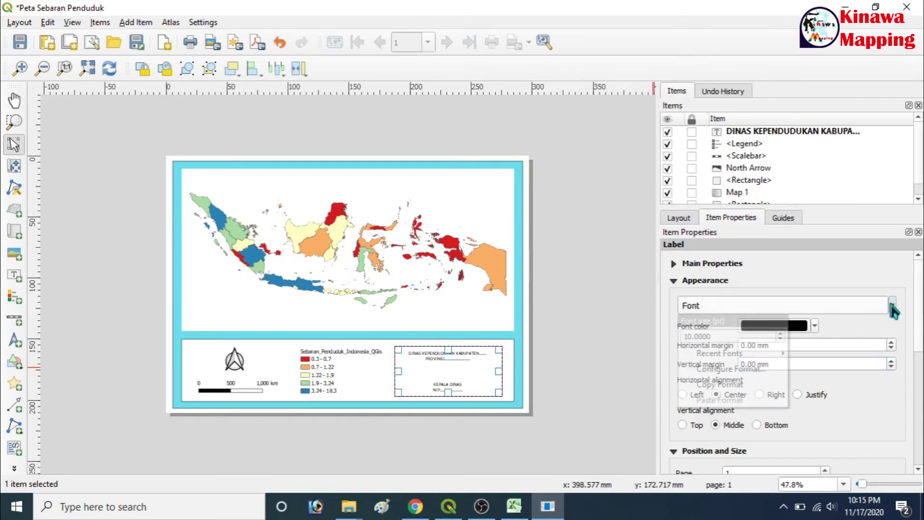
{"action": "left_click", "coordinate": [780, 333]}
{"action": "left_click", "coordinate": [780, 333]}
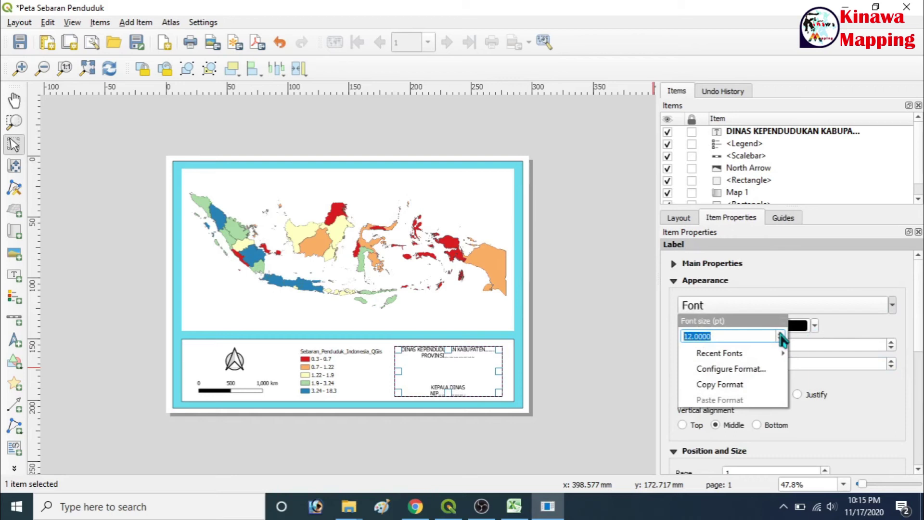
{"action": "mouse_move", "coordinate": [769, 357]}
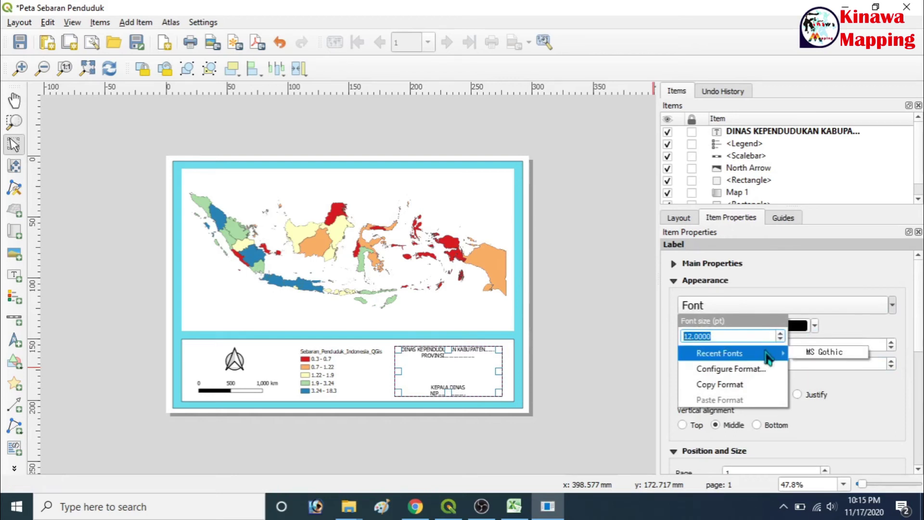
{"action": "left_click", "coordinate": [811, 352]}
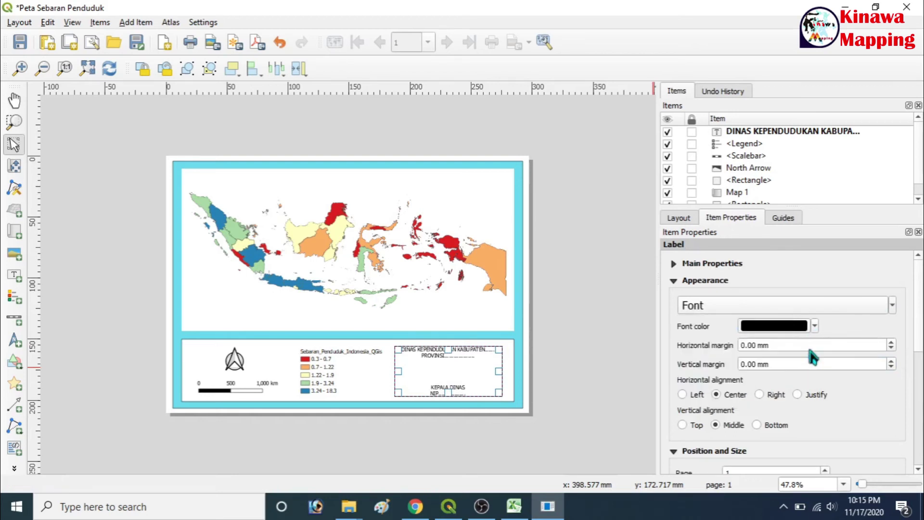
{"action": "left_click", "coordinate": [582, 351]}
{"action": "left_click", "coordinate": [520, 337]}
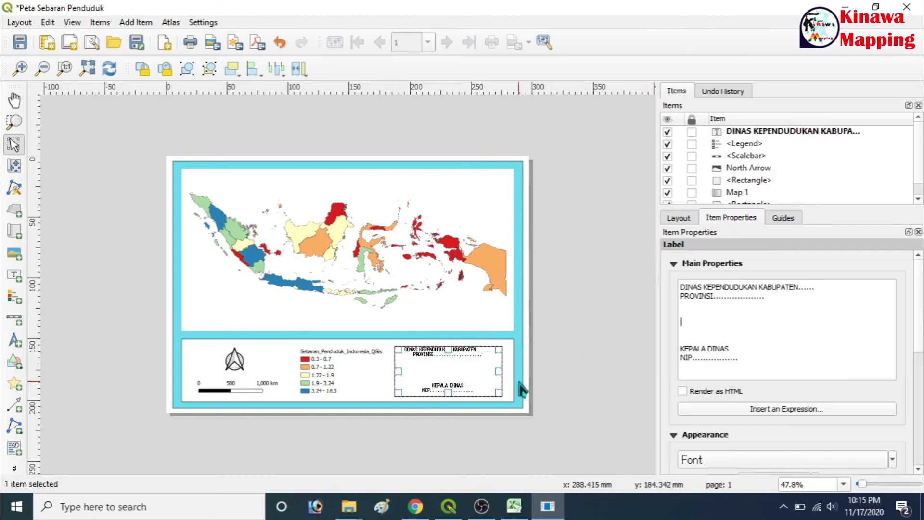
{"action": "left_click", "coordinate": [598, 399]}
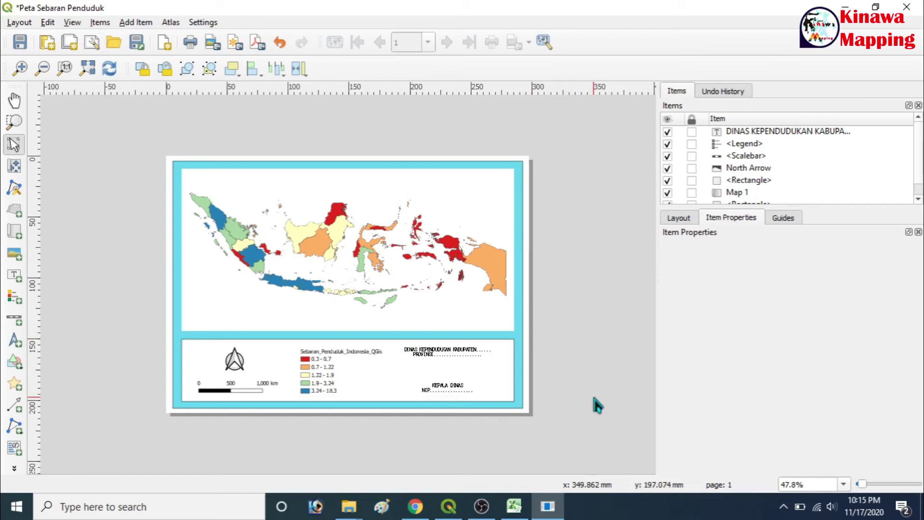
Set the CRS of the Indonesia map item to EPSG:4979 - WGS 84 and bring up its grid settings
{"action": "left_click", "coordinate": [365, 324]}
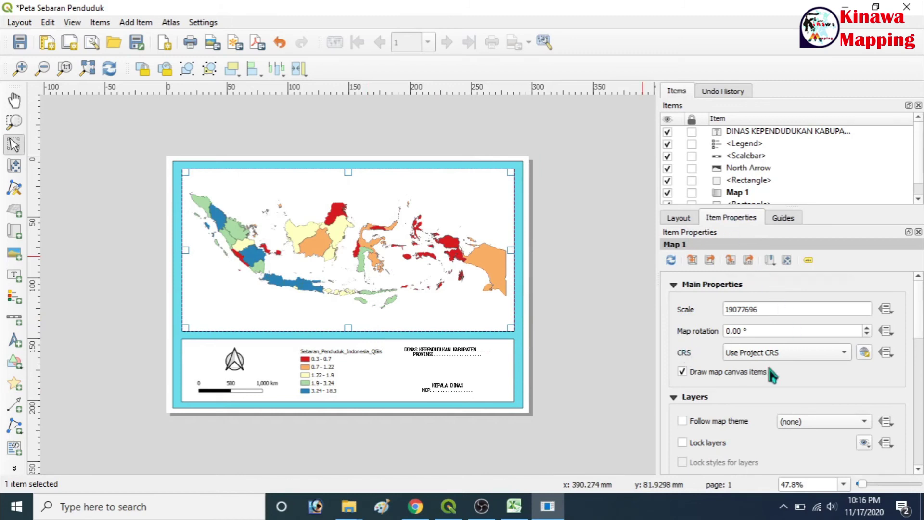
{"action": "left_click", "coordinate": [845, 353]}
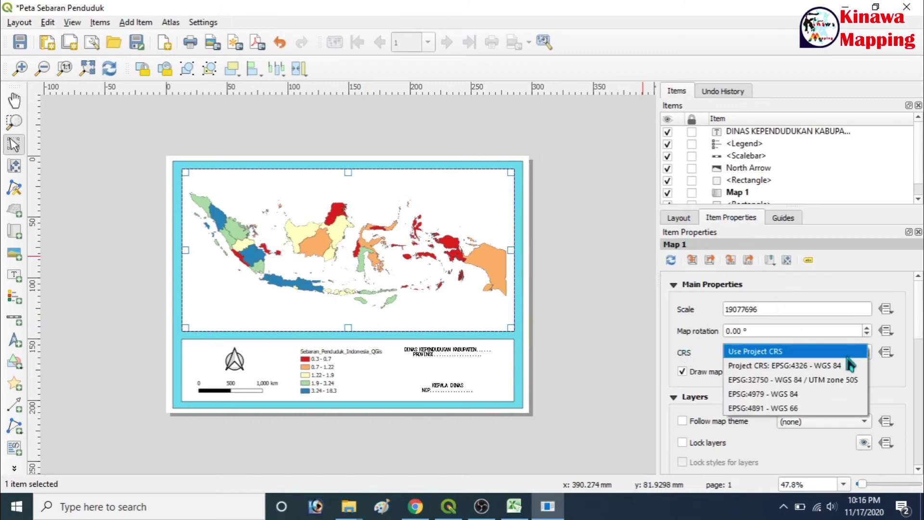
{"action": "left_click", "coordinate": [804, 395]}
{"action": "scroll", "coordinate": [804, 374], "scroll_direction": "down", "scroll_amount": 10}
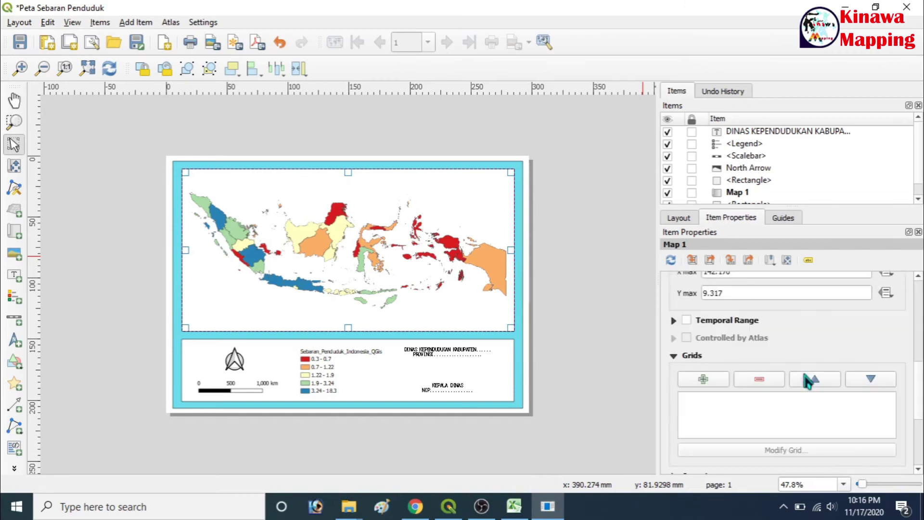
Add a grid to the Indonesia map item and open its properties for modification
{"action": "left_click", "coordinate": [700, 380]}
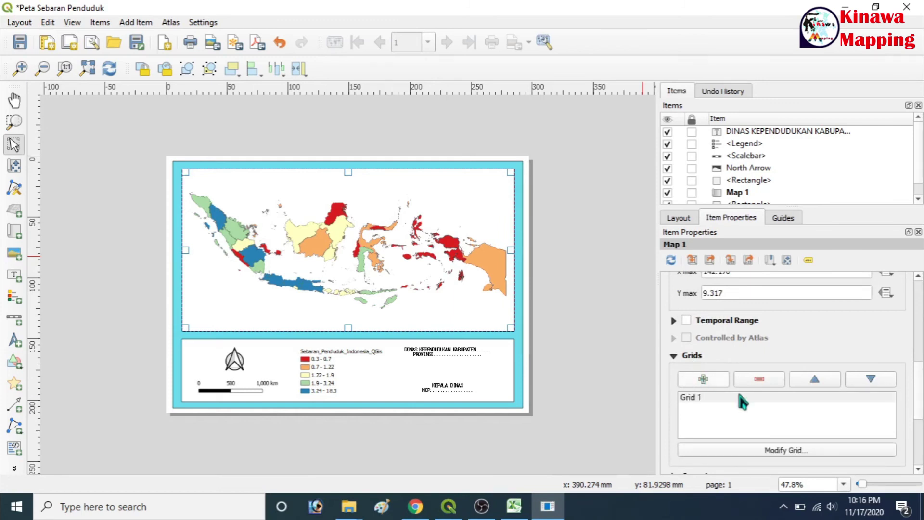
{"action": "left_click", "coordinate": [756, 399]}
{"action": "left_click", "coordinate": [782, 450]}
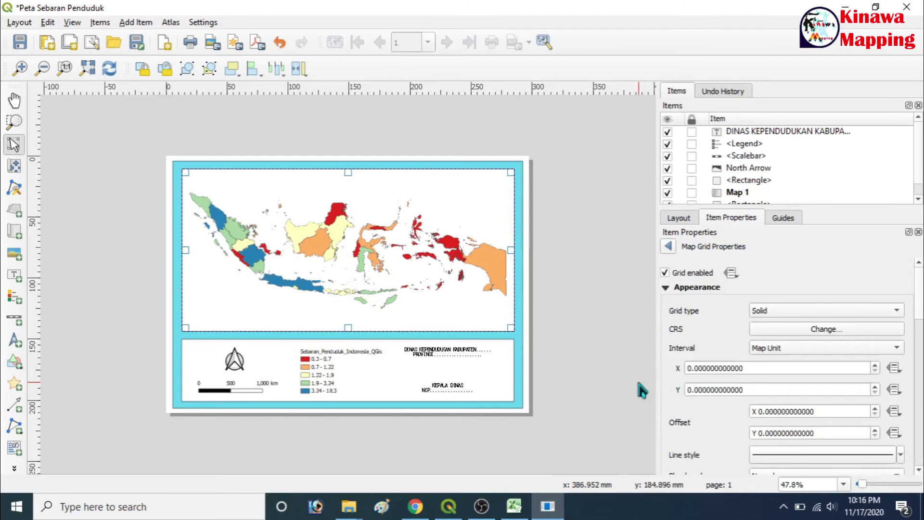
Set the map grid's interval to 10 map units in X and 5 map units in Y
{"action": "scroll", "coordinate": [694, 366], "scroll_direction": "down", "scroll_amount": 2}
{"action": "left_click", "coordinate": [696, 286]}
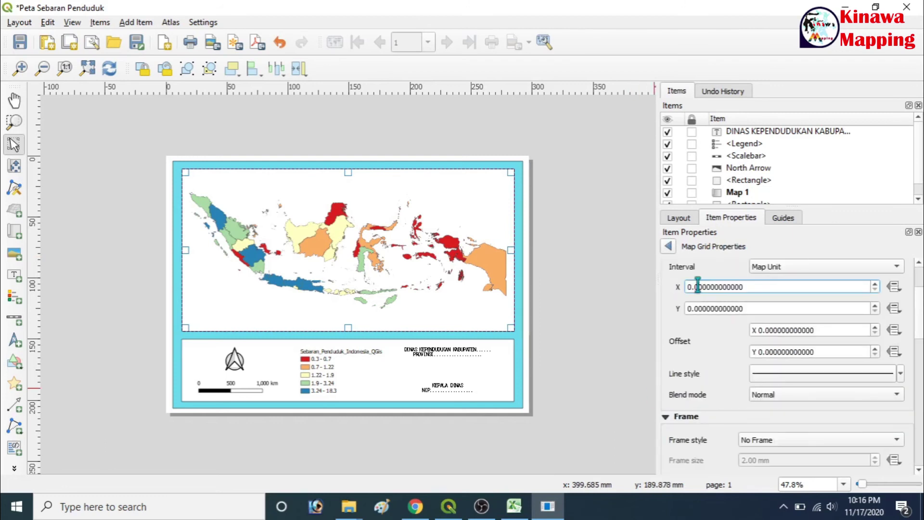
{"action": "left_click_drag", "start_coordinate": [692, 286], "coordinate": [688, 309]}
{"action": "type", "text": "11"}
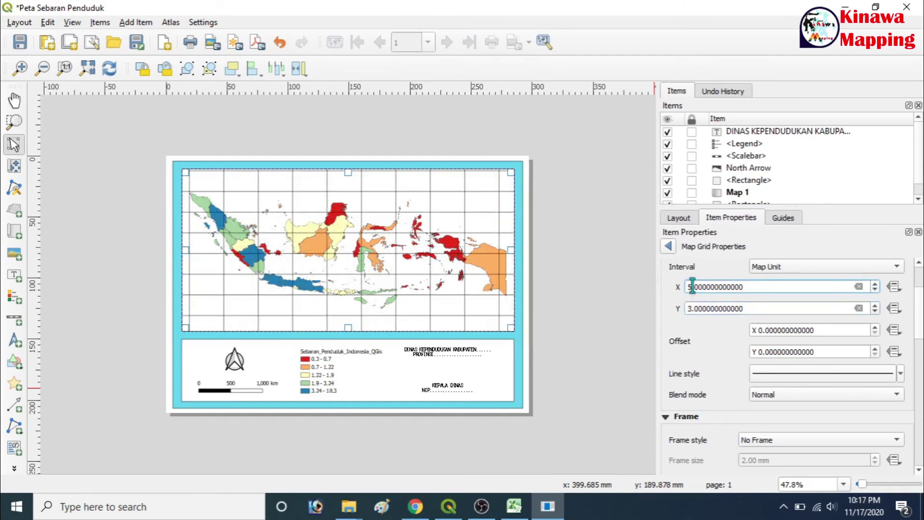
{"action": "left_click_drag", "start_coordinate": [692, 287], "coordinate": [686, 286]}
{"action": "type", "text": "10"}
{"action": "left_click", "coordinate": [691, 308]}
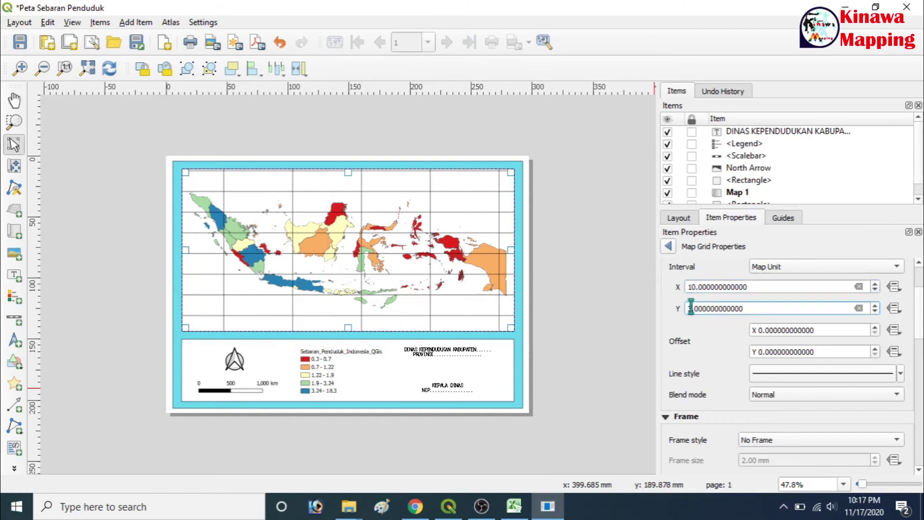
{"action": "left_click_drag", "start_coordinate": [691, 308], "coordinate": [687, 308]}
{"action": "type", "text": "5"}
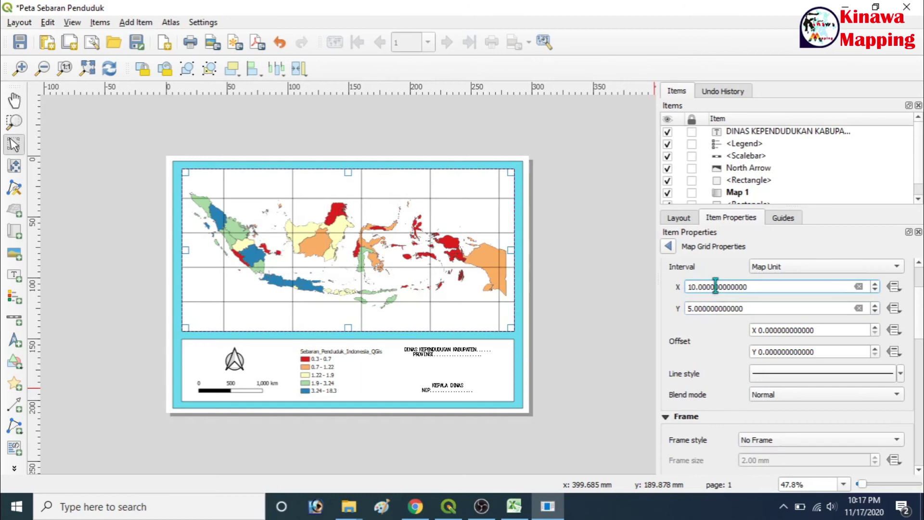
Enable Draw Coordinates for the grid and set the format to Degree, Minute, Second with Suffix
{"action": "left_click_drag", "start_coordinate": [919, 317], "coordinate": [918, 402]}
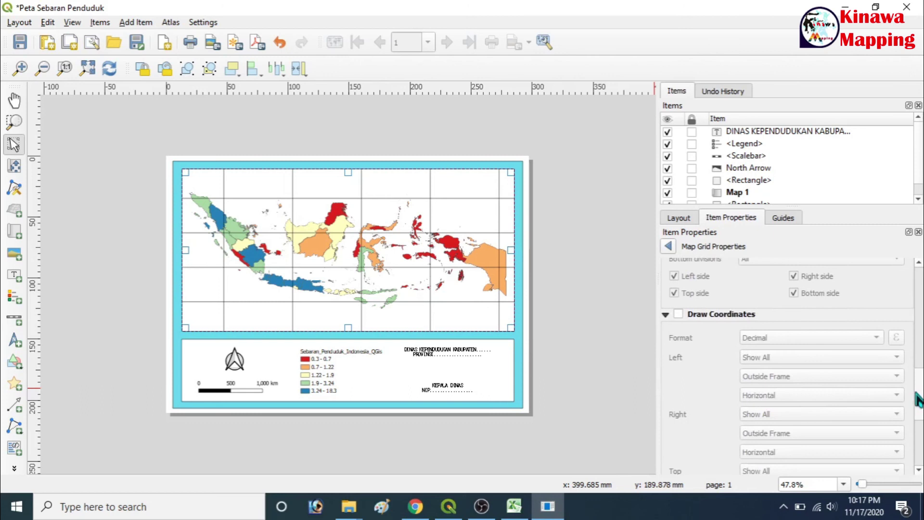
{"action": "left_click", "coordinate": [678, 313]}
{"action": "left_click", "coordinate": [764, 336]}
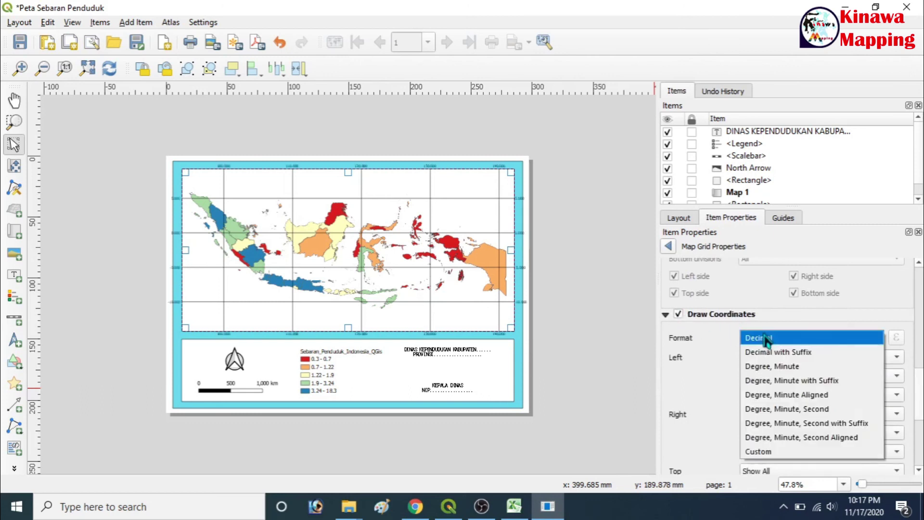
{"action": "left_click", "coordinate": [827, 423]}
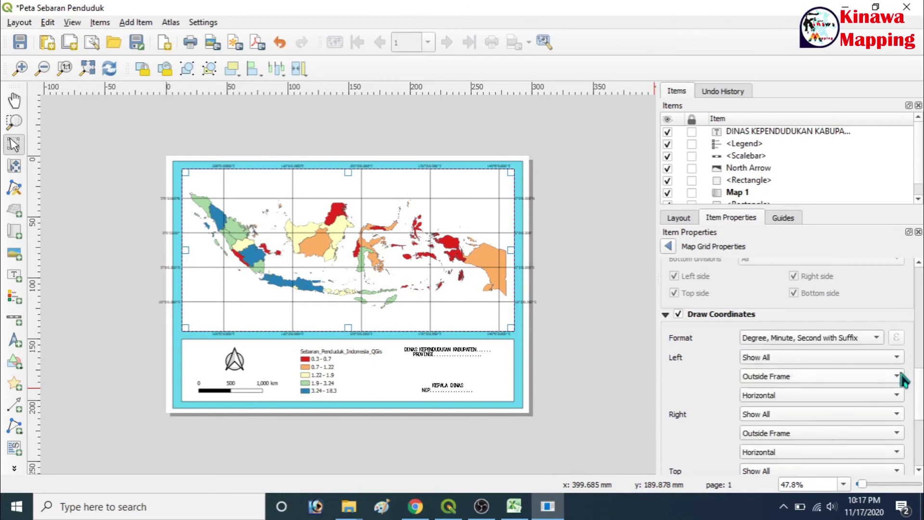
Set the grid coordinates on the map's left and right sides to Vertical Ascending and check them on the page
{"action": "scroll", "coordinate": [881, 377], "scroll_direction": "down", "scroll_amount": 2}
{"action": "left_click", "coordinate": [800, 319]}
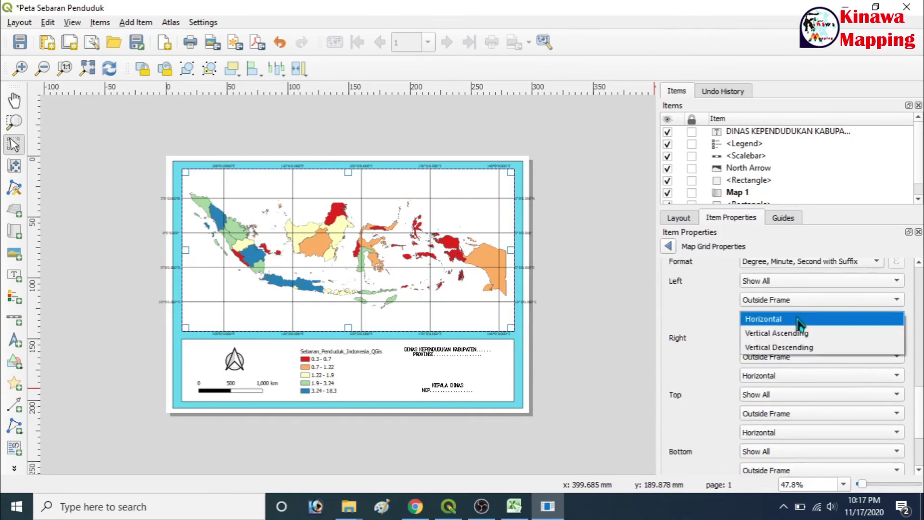
{"action": "left_click", "coordinate": [804, 332]}
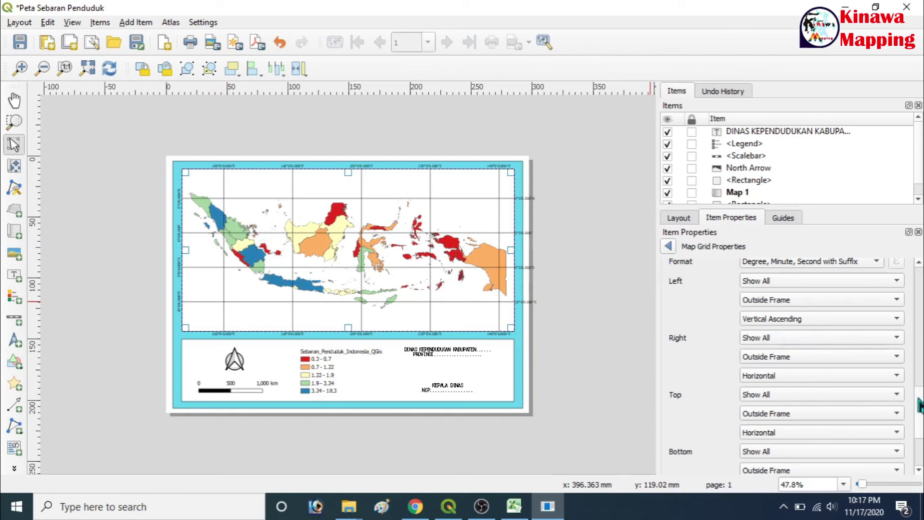
{"action": "scroll", "coordinate": [920, 414], "scroll_direction": "down", "scroll_amount": 2}
{"action": "scroll", "coordinate": [921, 416], "scroll_direction": "down", "scroll_amount": 1}
{"action": "scroll", "coordinate": [920, 416], "scroll_direction": "up", "scroll_amount": 2}
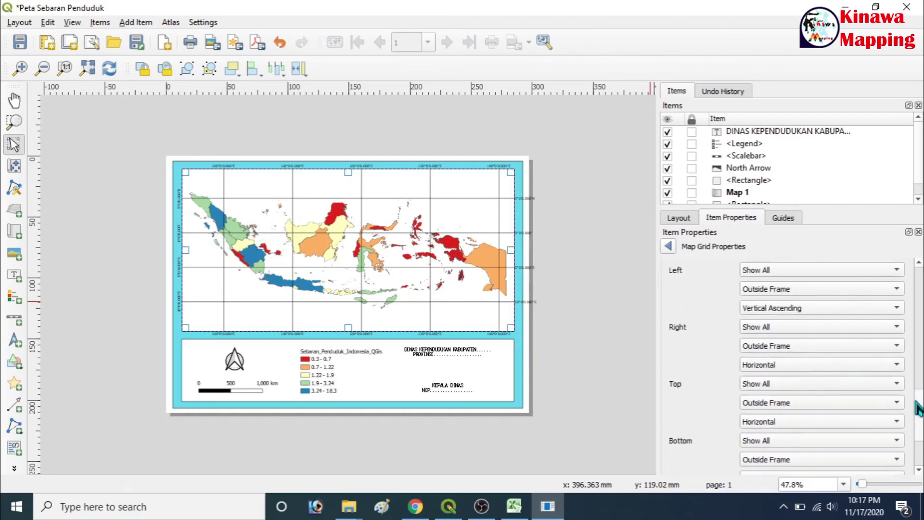
{"action": "left_click", "coordinate": [794, 368]}
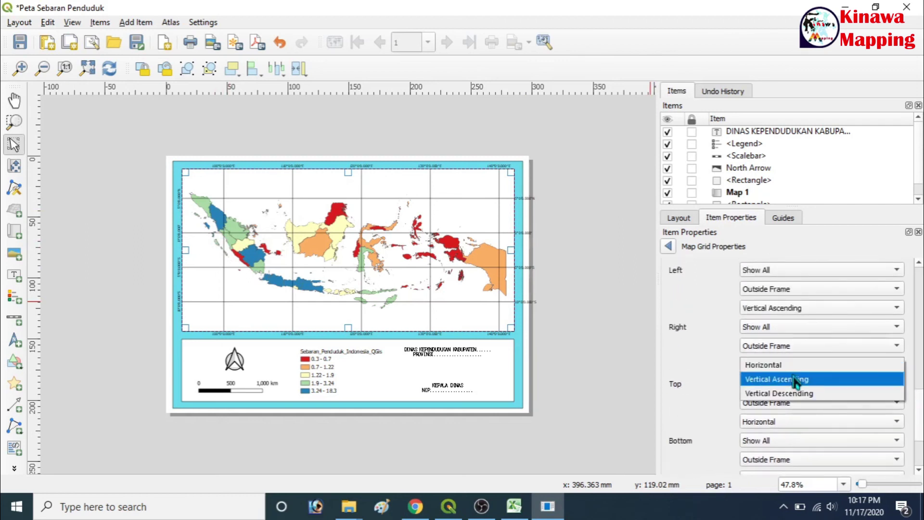
{"action": "left_click", "coordinate": [793, 379]}
{"action": "scroll", "coordinate": [515, 264], "scroll_direction": "up", "scroll_amount": 3}
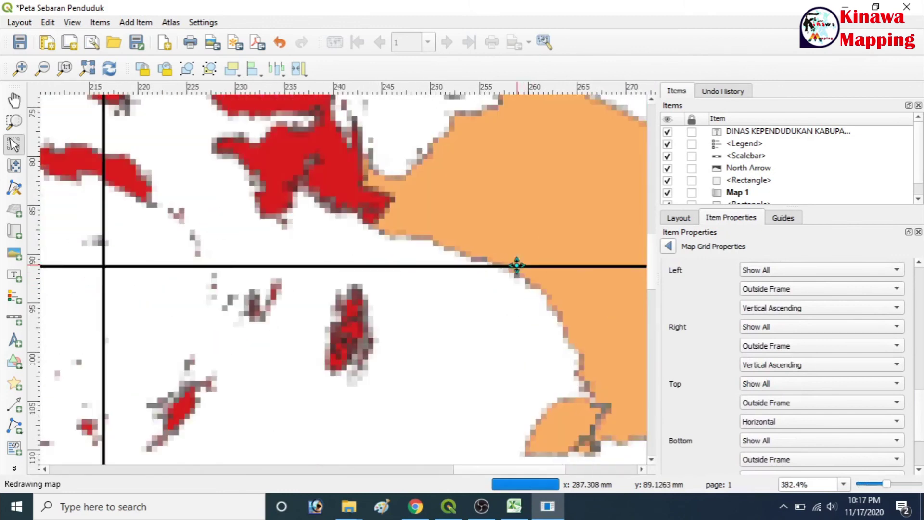
{"action": "scroll", "coordinate": [531, 264], "scroll_direction": "down", "scroll_amount": 2}
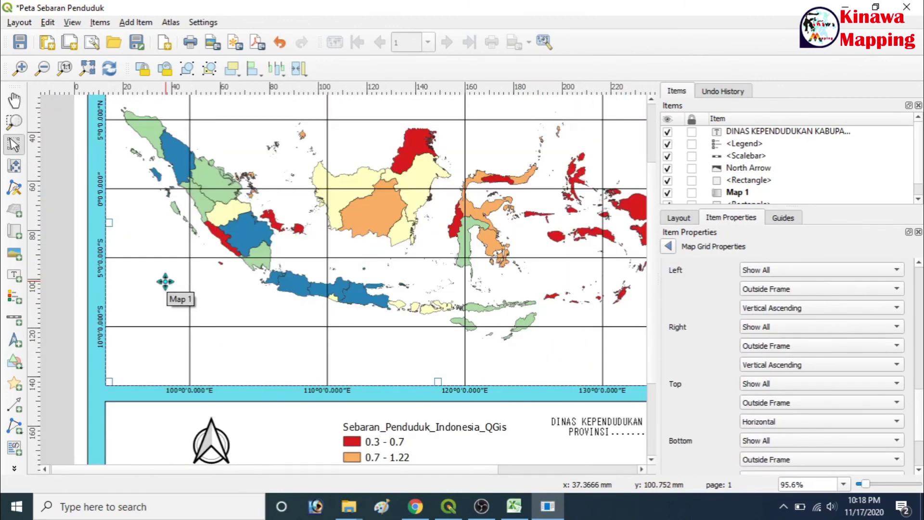
{"action": "scroll", "coordinate": [249, 275], "scroll_direction": "down", "scroll_amount": 1}
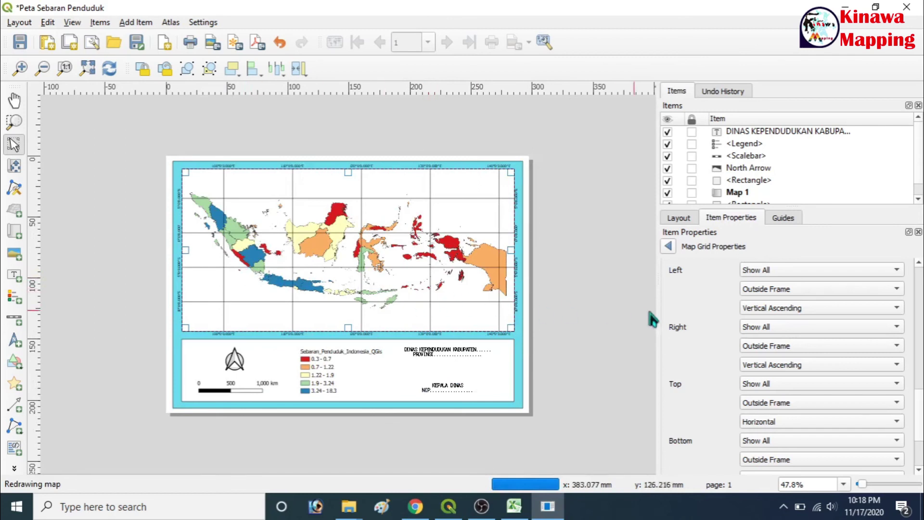
Set the grid coordinates' distance to the map frame to 2 mm and the coordinate precision to 2
{"action": "scroll", "coordinate": [818, 366], "scroll_direction": "down", "scroll_amount": 2}
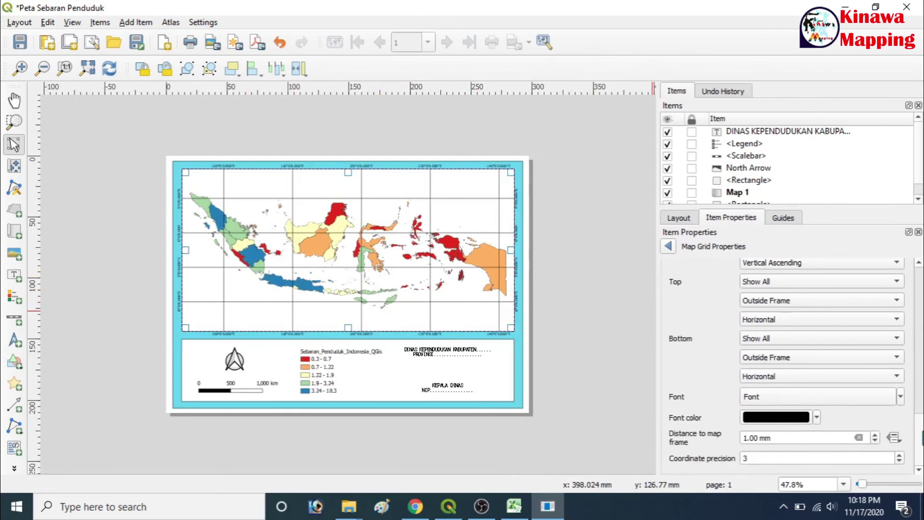
{"action": "scroll", "coordinate": [797, 434], "scroll_direction": "up", "scroll_amount": 2}
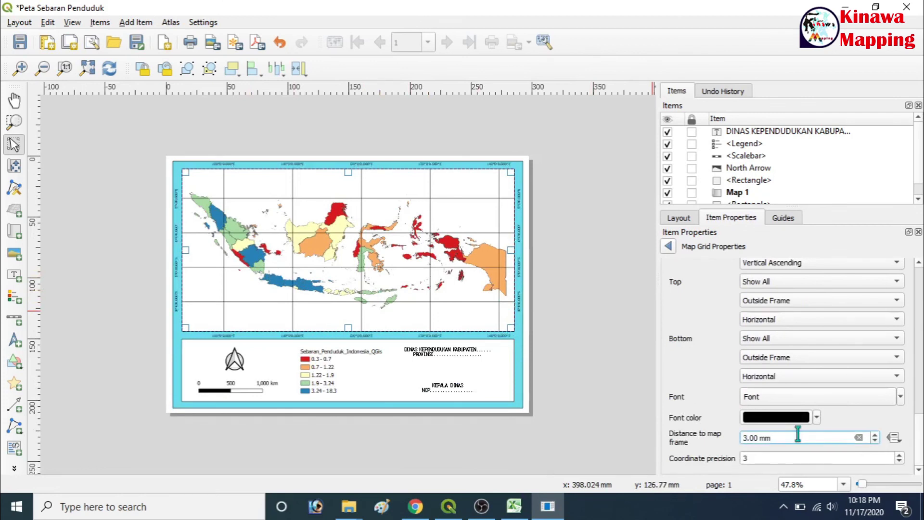
{"action": "left_click_drag", "start_coordinate": [749, 437], "coordinate": [742, 437]}
{"action": "type", "text": "2"}
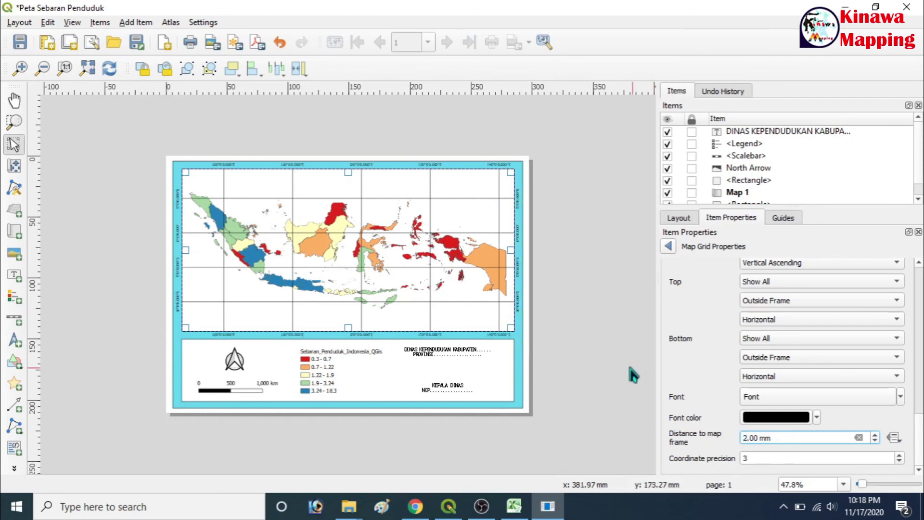
{"action": "left_click_drag", "start_coordinate": [760, 458], "coordinate": [704, 458]}
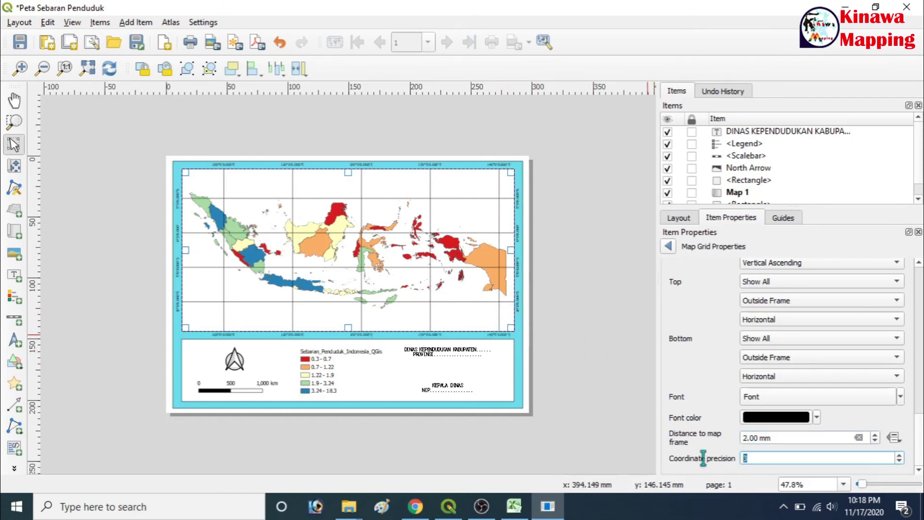
{"action": "type", "text": "2"}
{"action": "left_click", "coordinate": [597, 399]}
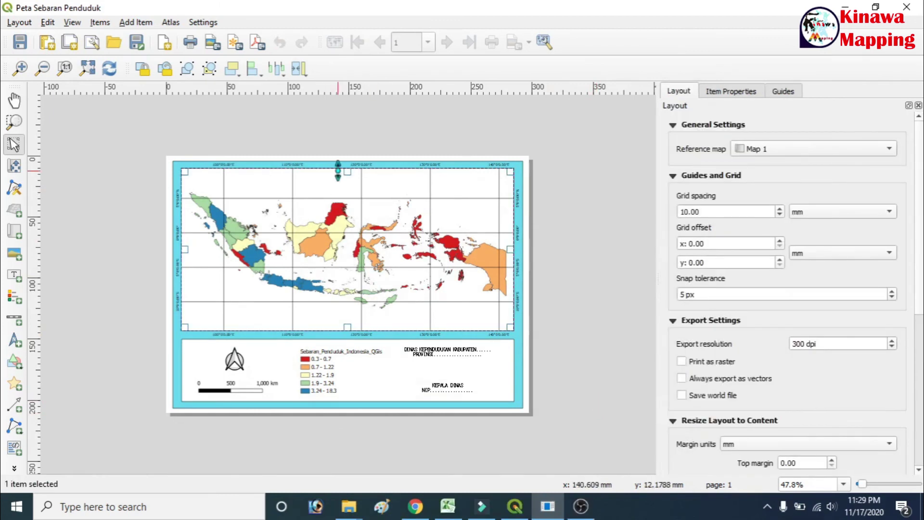
Lower the map's top edge by about 10 mm and shift the contents inside the cyan frame down about 4 mm
{"action": "left_click_drag", "start_coordinate": [346, 169], "coordinate": [348, 184]}
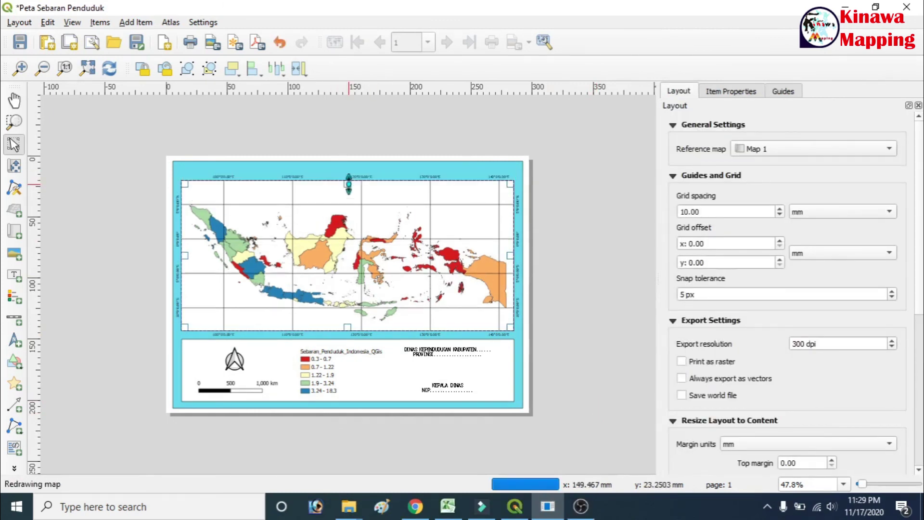
{"action": "key", "text": "ctrl+a"}
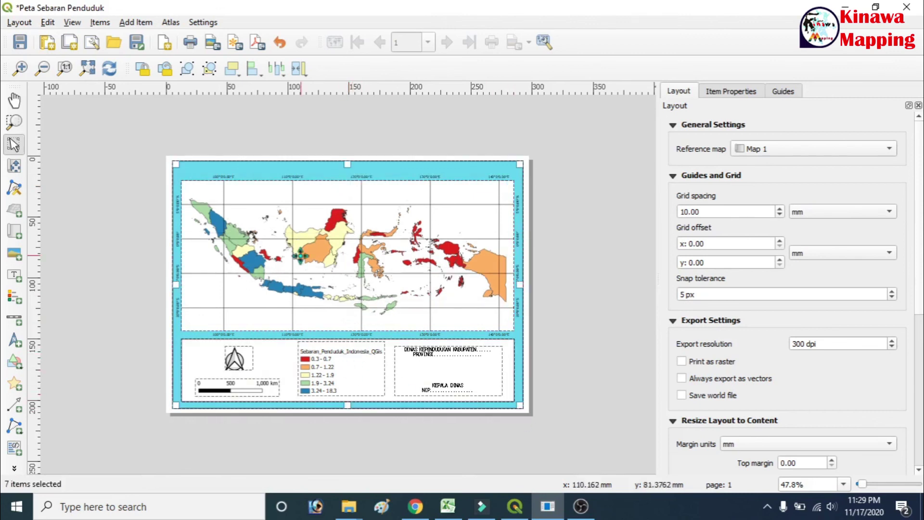
{"action": "left_click", "coordinate": [544, 285]}
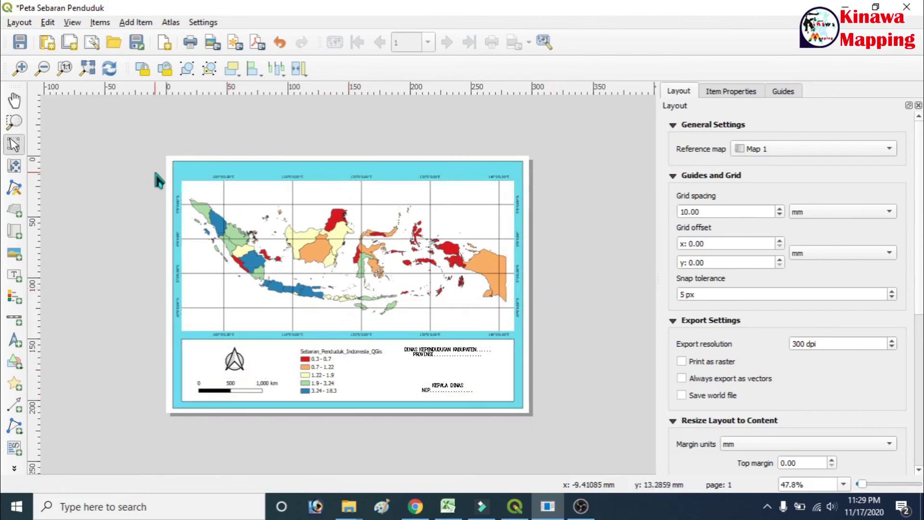
{"action": "left_click_drag", "start_coordinate": [154, 174], "coordinate": [569, 433]}
{"action": "left_click_drag", "start_coordinate": [445, 294], "coordinate": [446, 299]}
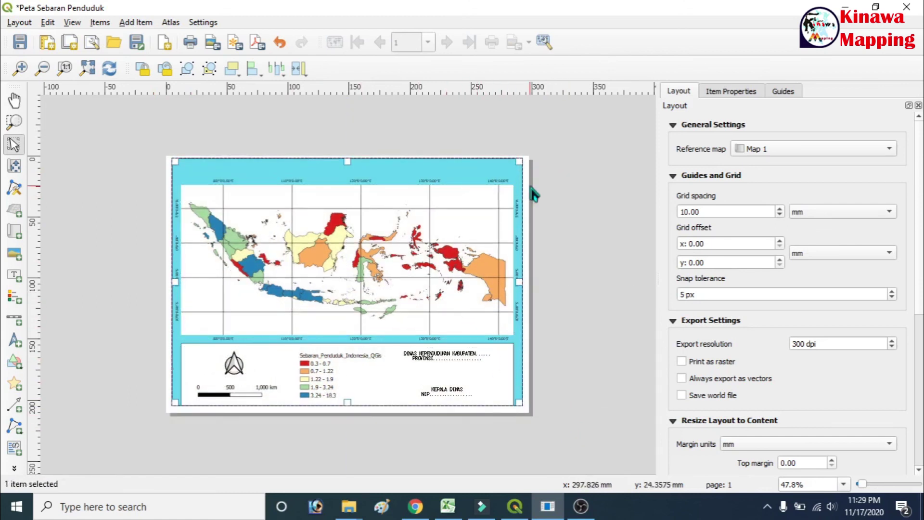
{"action": "left_click", "coordinate": [534, 193]}
Add a label across the cyan band above the map with the text "PETA SEBARAN PENDUDUK INDONESIA"
{"action": "left_click", "coordinate": [22, 277]}
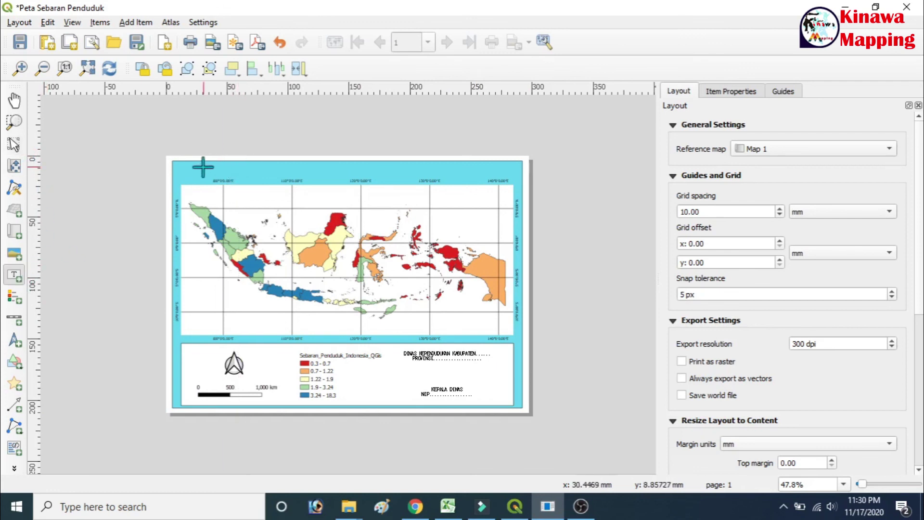
{"action": "left_click_drag", "start_coordinate": [198, 163], "coordinate": [506, 172]}
{"action": "key", "text": "v"}
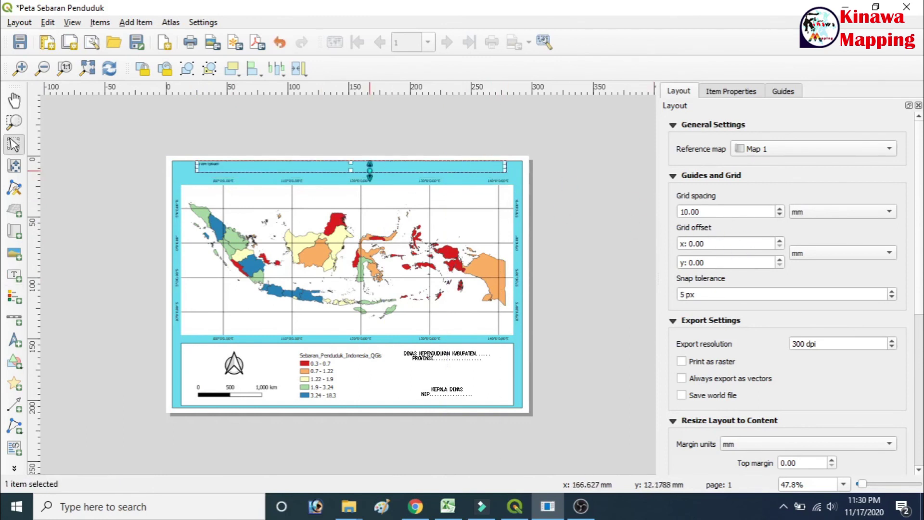
{"action": "left_click", "coordinate": [730, 91]}
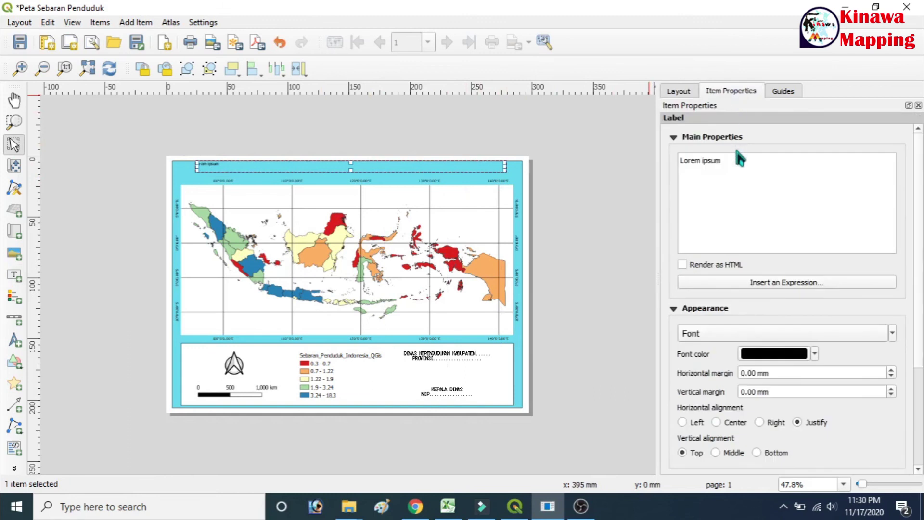
{"action": "left_click_drag", "start_coordinate": [761, 161], "coordinate": [635, 149]}
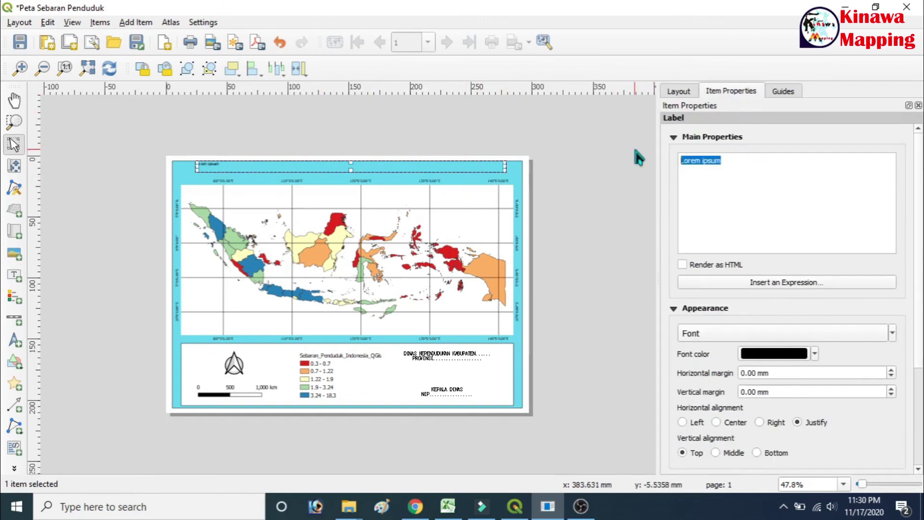
{"action": "type", "text": "PET"}
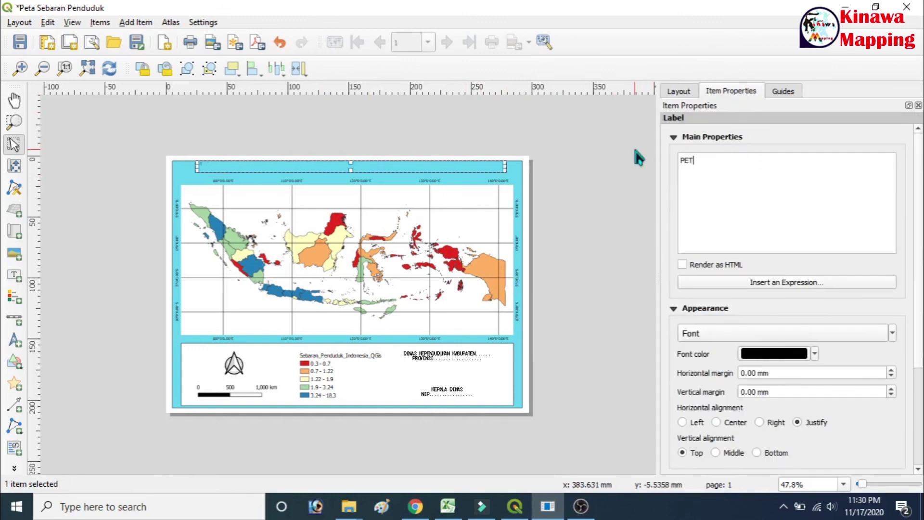
{"action": "type", "text": "A SEBARAN PENDUDUK INDONESIA"}
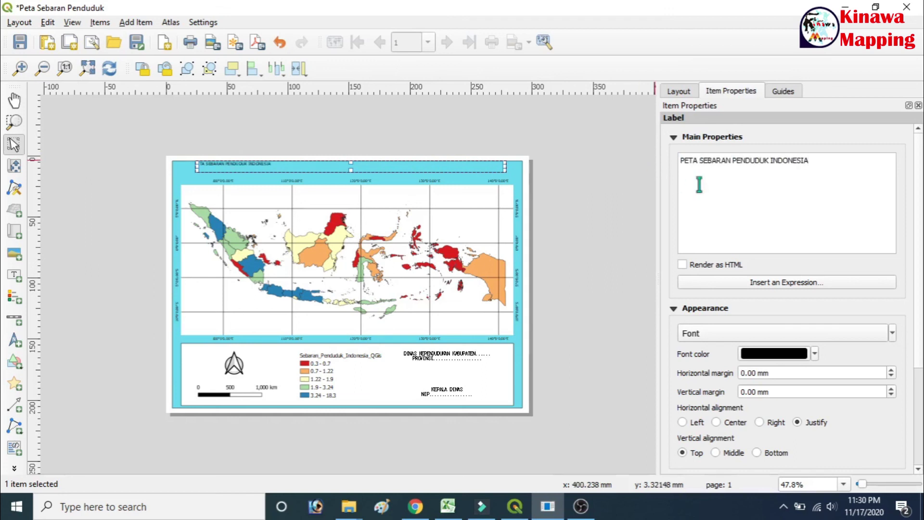
Align the title label to Center and Middle, and set its font to Copperplate Gothic Bold, size 20
{"action": "left_click", "coordinate": [724, 424]}
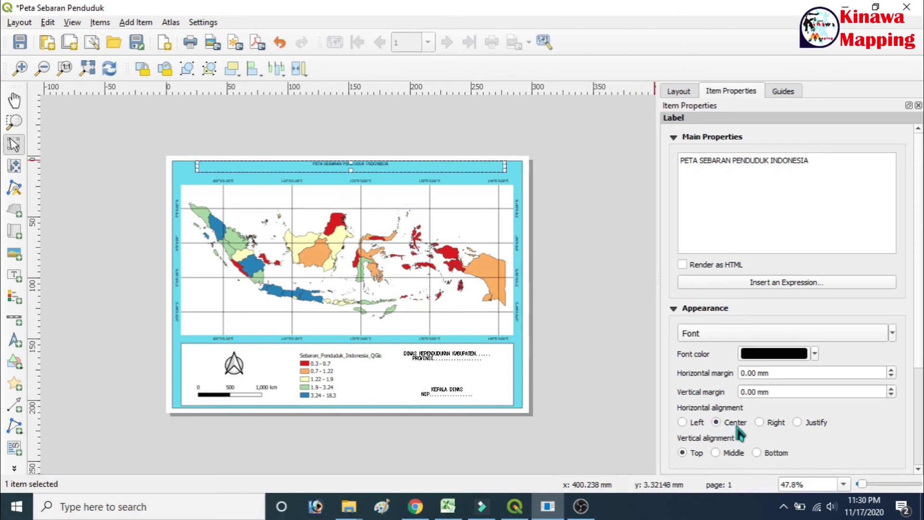
{"action": "left_click", "coordinate": [716, 453]}
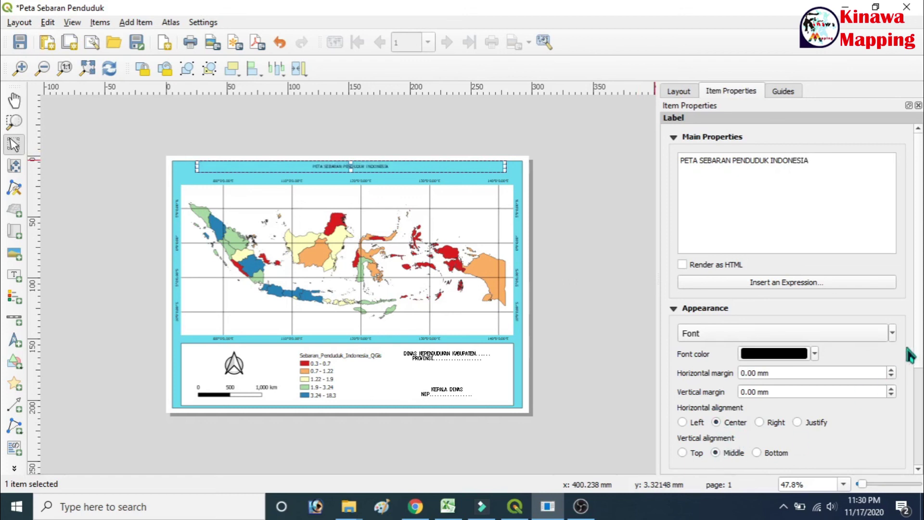
{"action": "scroll", "coordinate": [902, 337], "scroll_direction": "down", "scroll_amount": 2}
{"action": "left_click", "coordinate": [868, 294]}
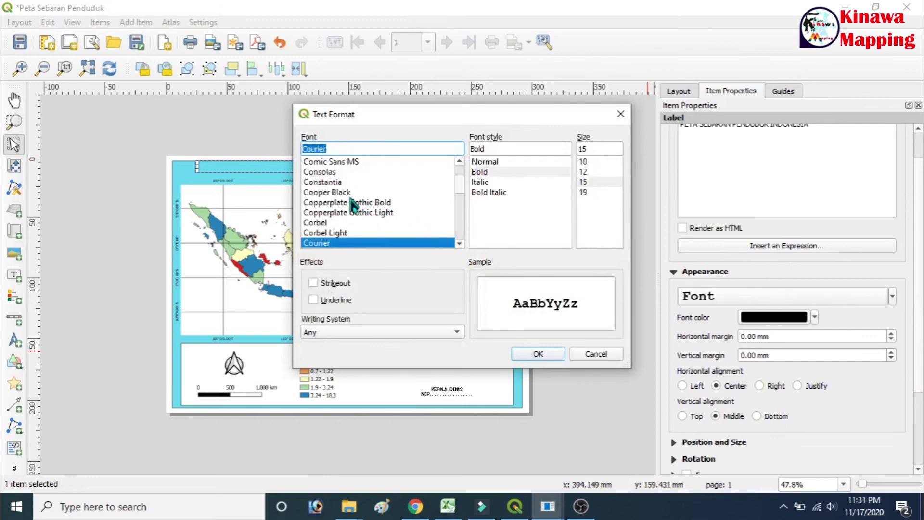
{"action": "left_click", "coordinate": [346, 203]}
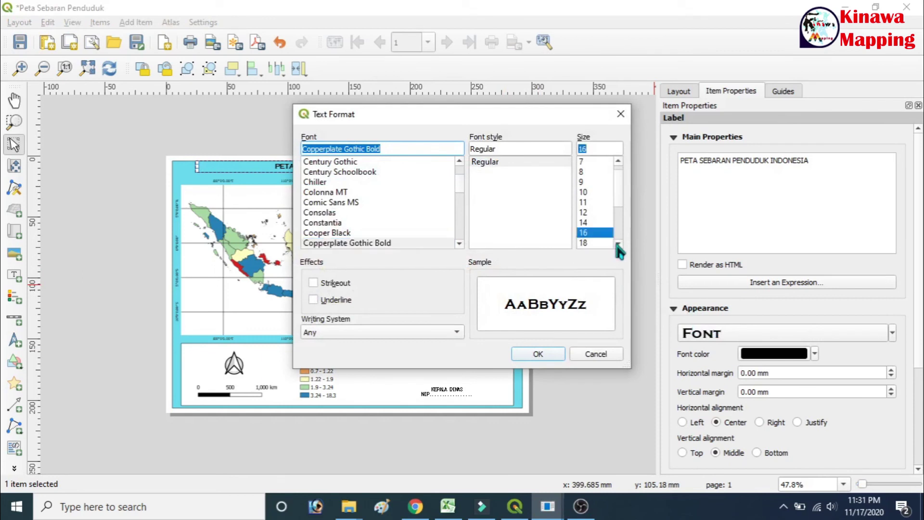
{"action": "scroll", "coordinate": [617, 244], "scroll_direction": "down", "scroll_amount": 1}
{"action": "left_click", "coordinate": [583, 233]}
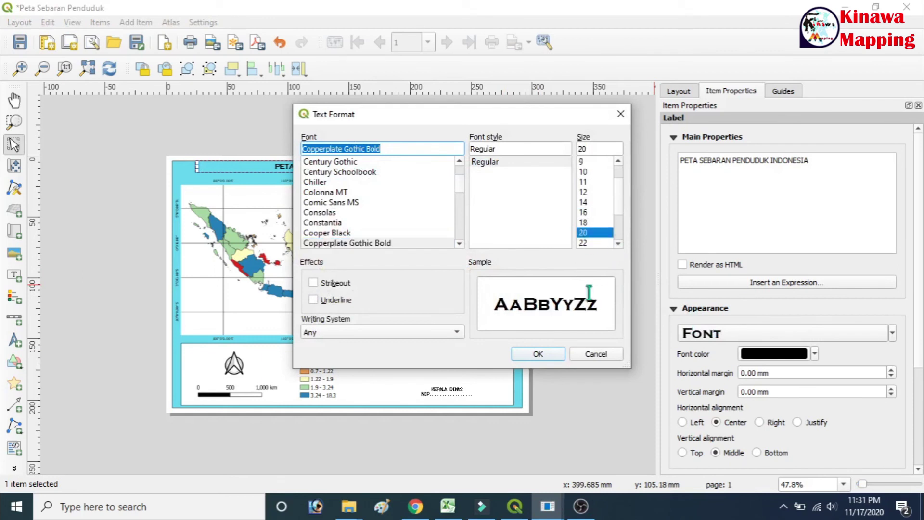
{"action": "left_click", "coordinate": [549, 349]}
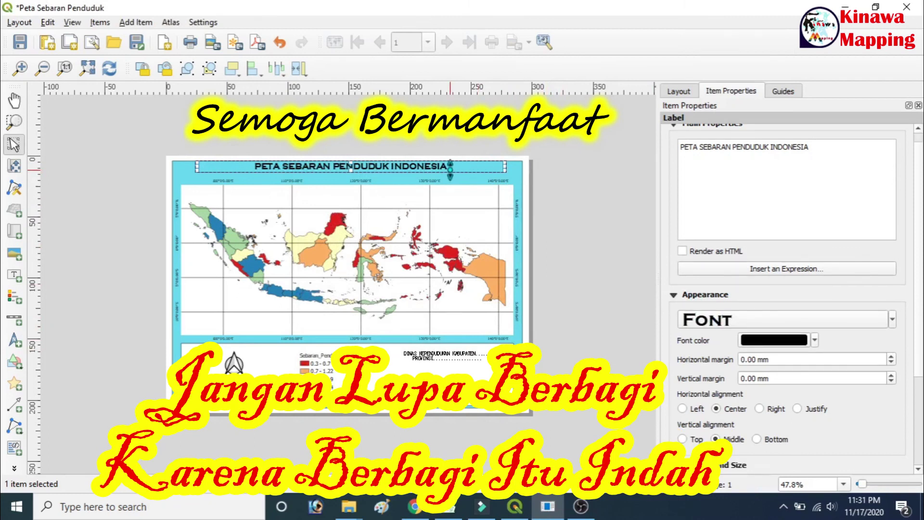
Nudge the title label slightly down within the cyan band above the map
{"action": "key", "text": "Down"}
{"action": "key", "text": "Down"}
{"action": "key", "text": "Up"}
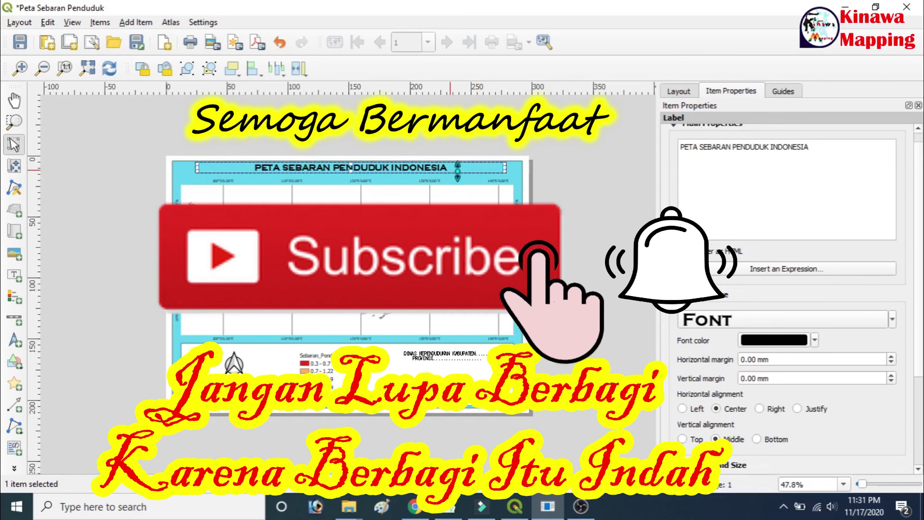